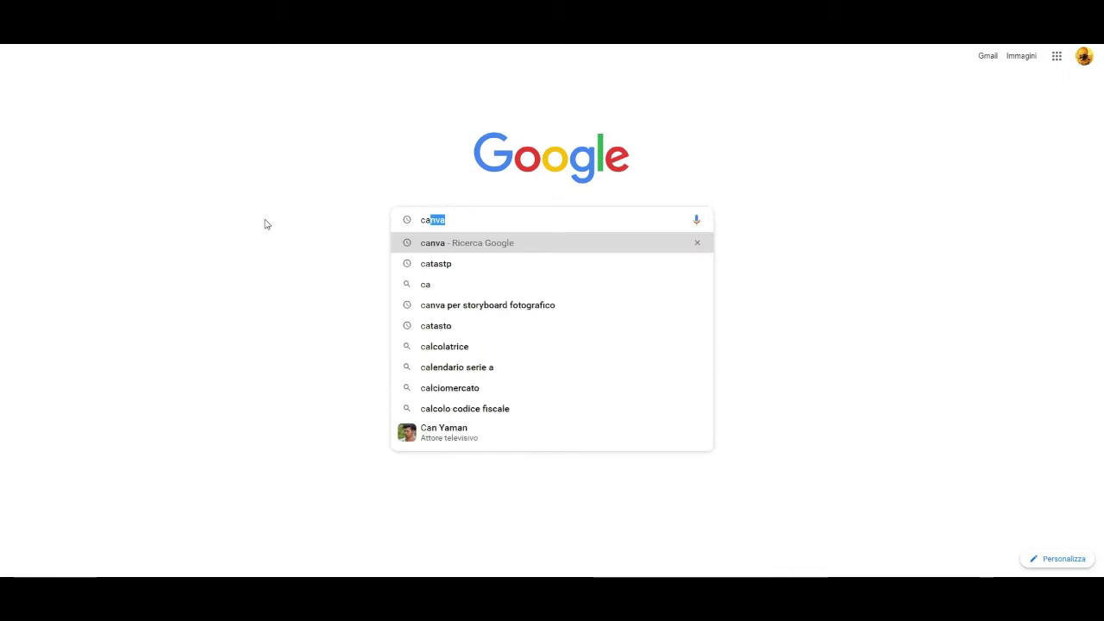
# Search Google for canva and open the Canva website.
pyautogui.press('Return')
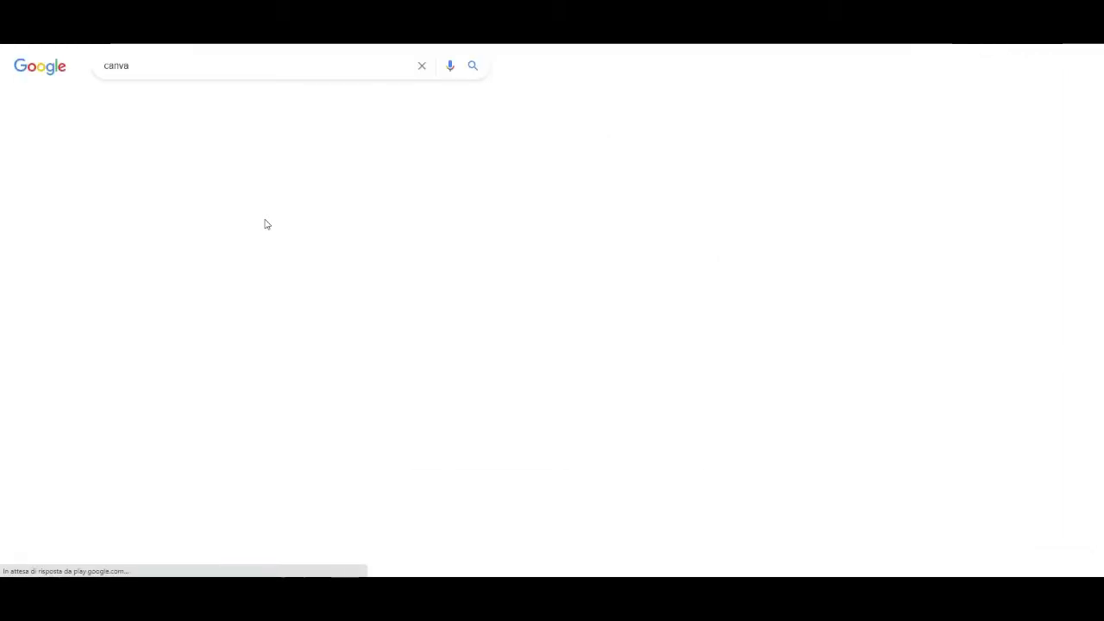
pyautogui.click(188, 164)
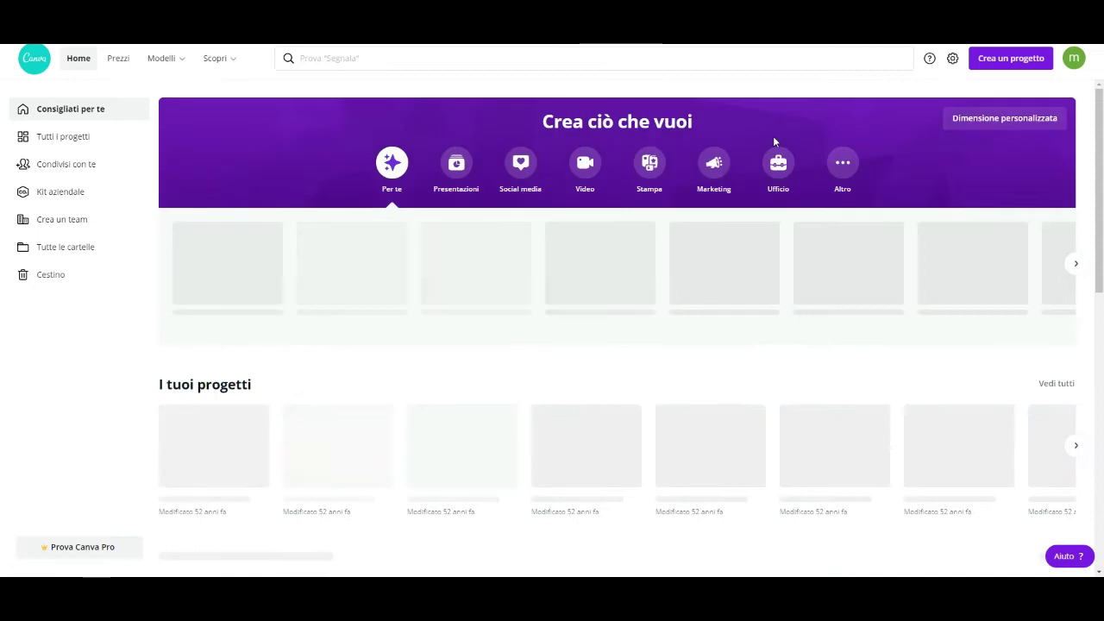
# Search Canva for fotolibro and create a blank photo book.
pyautogui.click(313, 58)
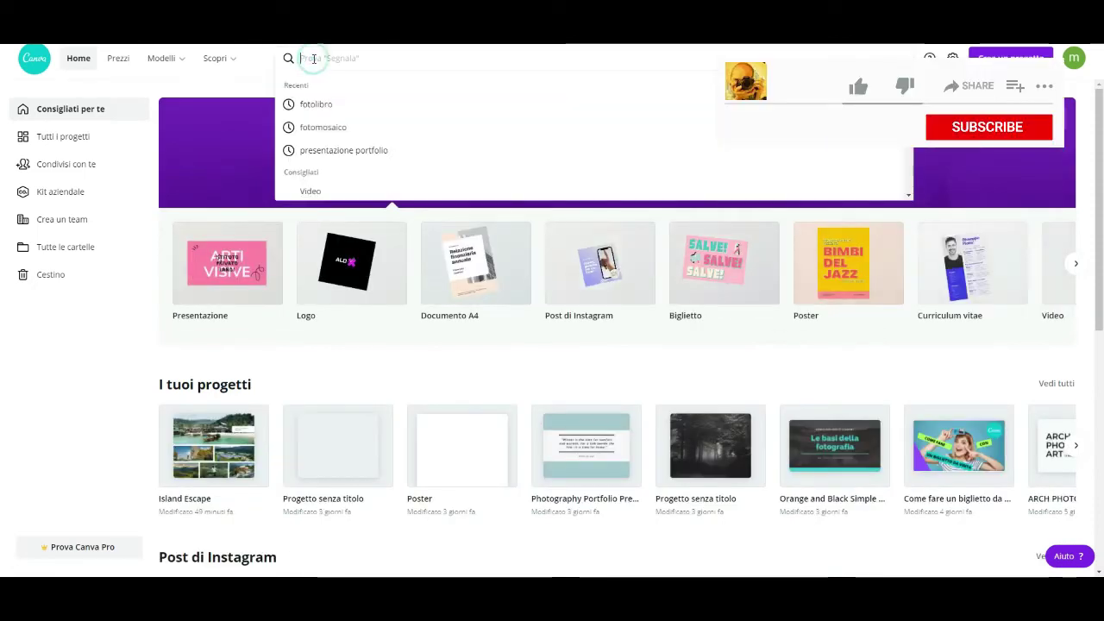
pyautogui.write('foto')
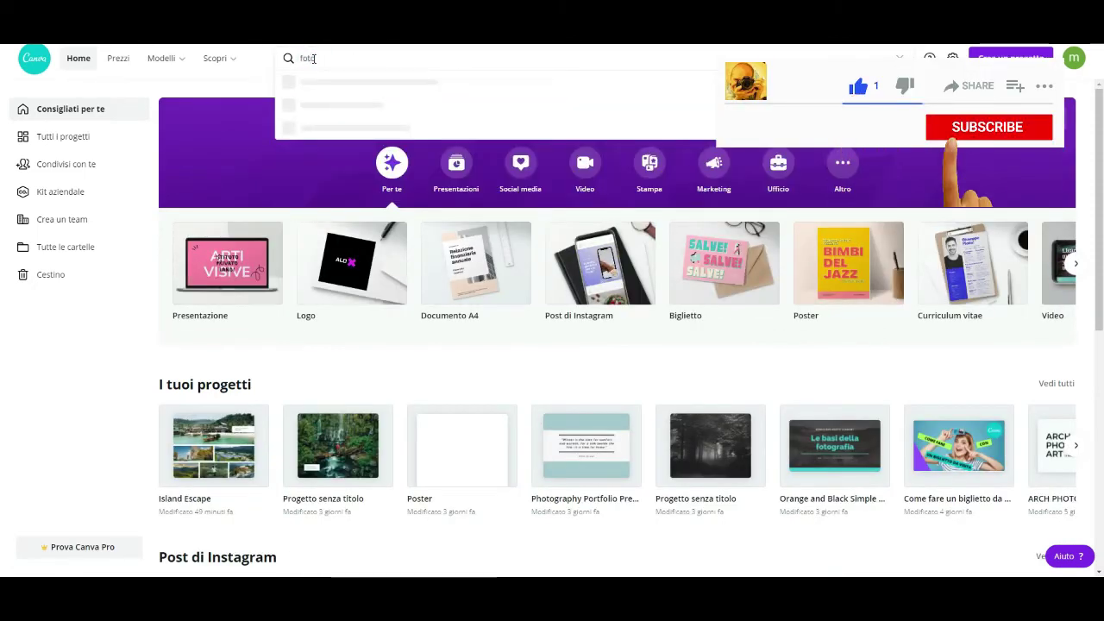
pyautogui.write('libro')
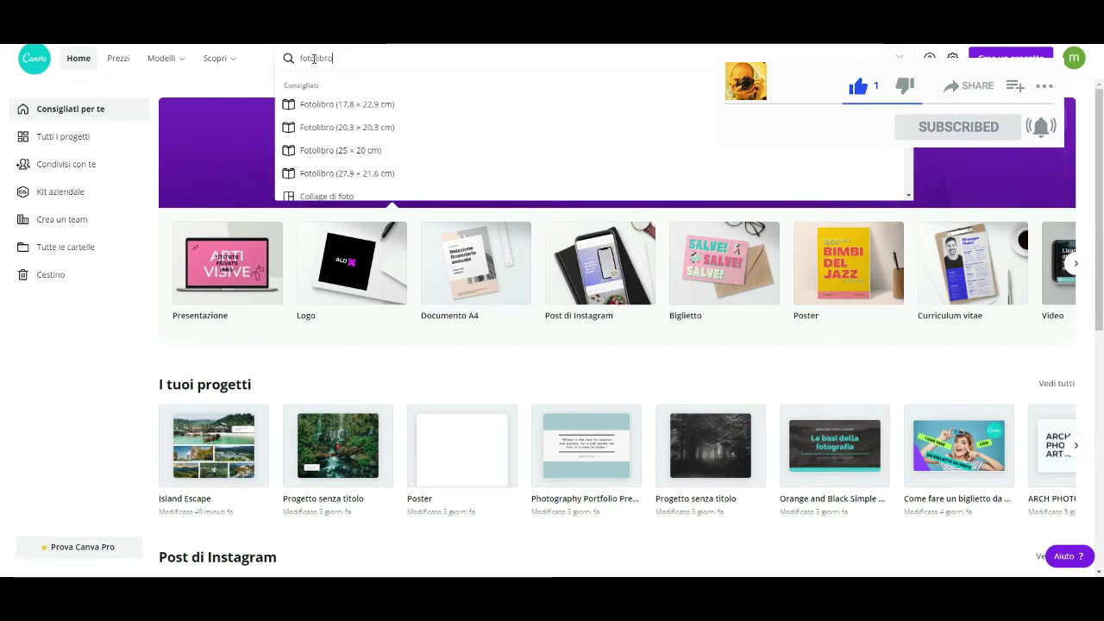
pyautogui.press('Return')
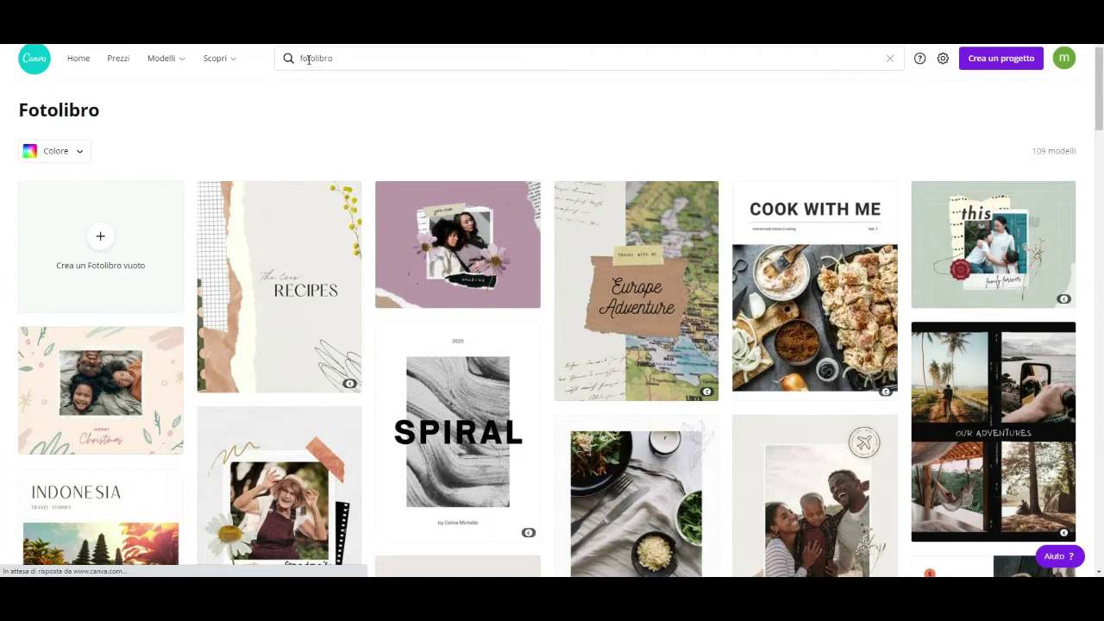
pyautogui.click(100, 241)
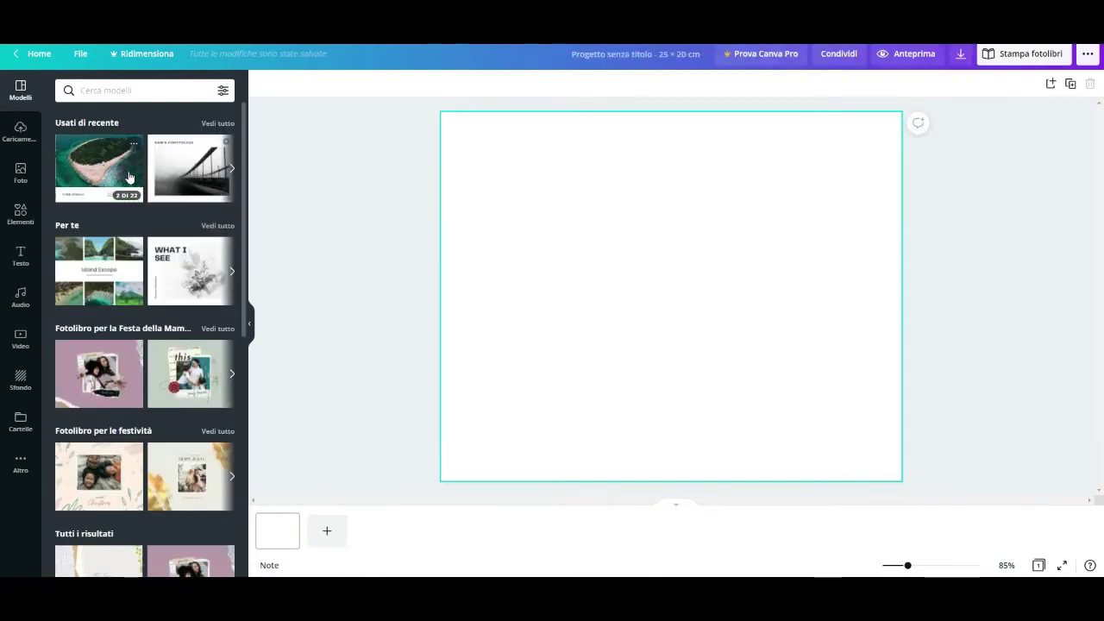
# Apply all 22 pages of the Black and White Minimalist Travel Photo Books template and look through the resulting pages.
pyautogui.click(129, 175)
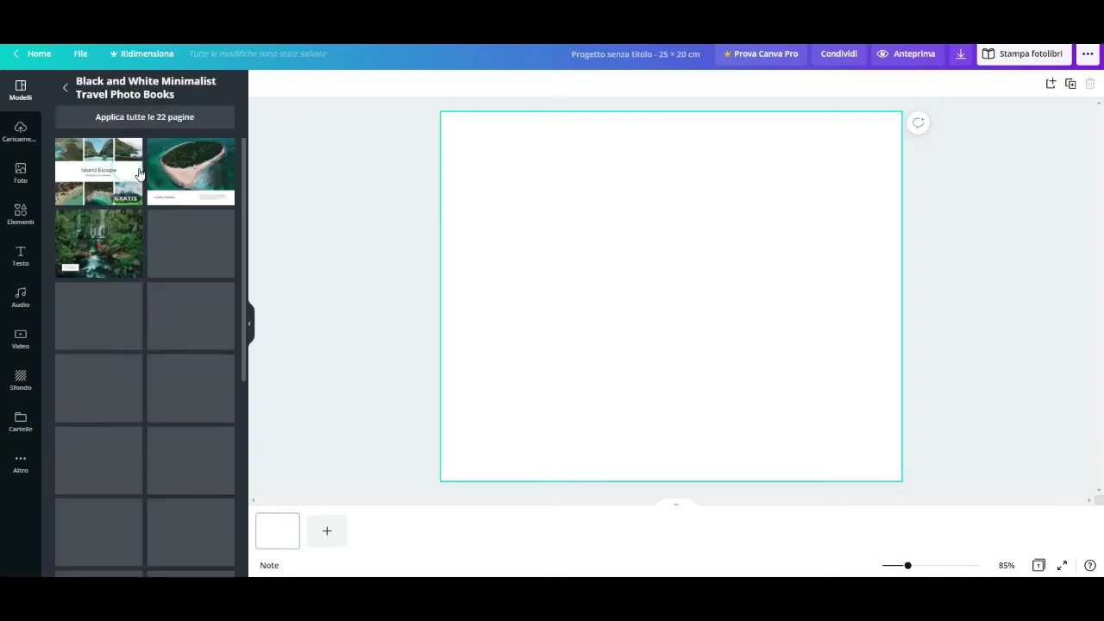
pyautogui.click(115, 167)
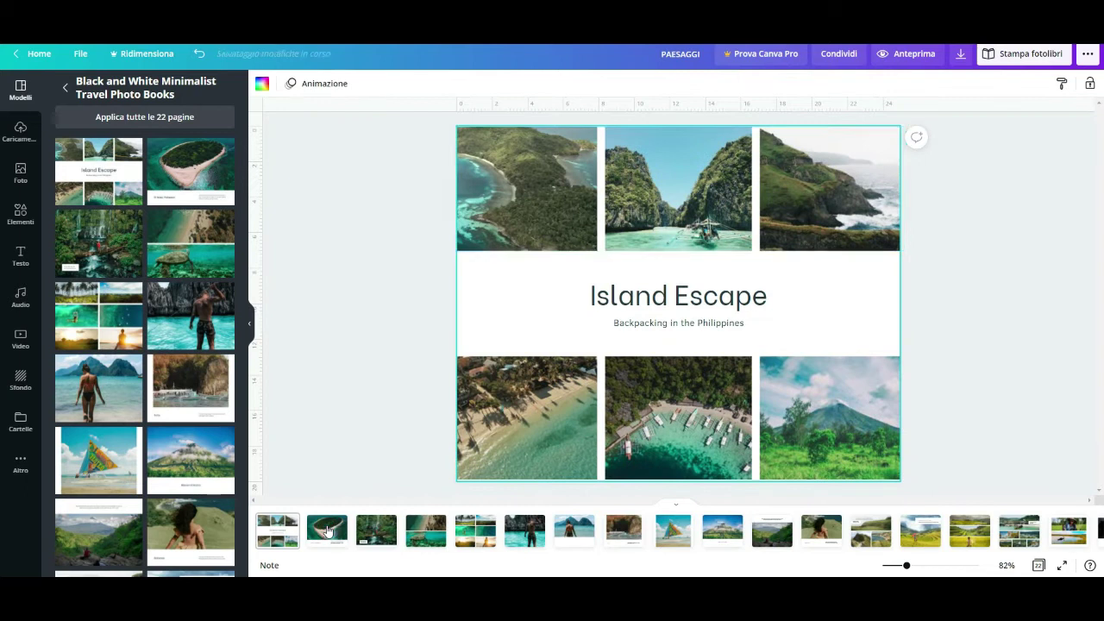
pyautogui.click(330, 530)
pyautogui.click(265, 533)
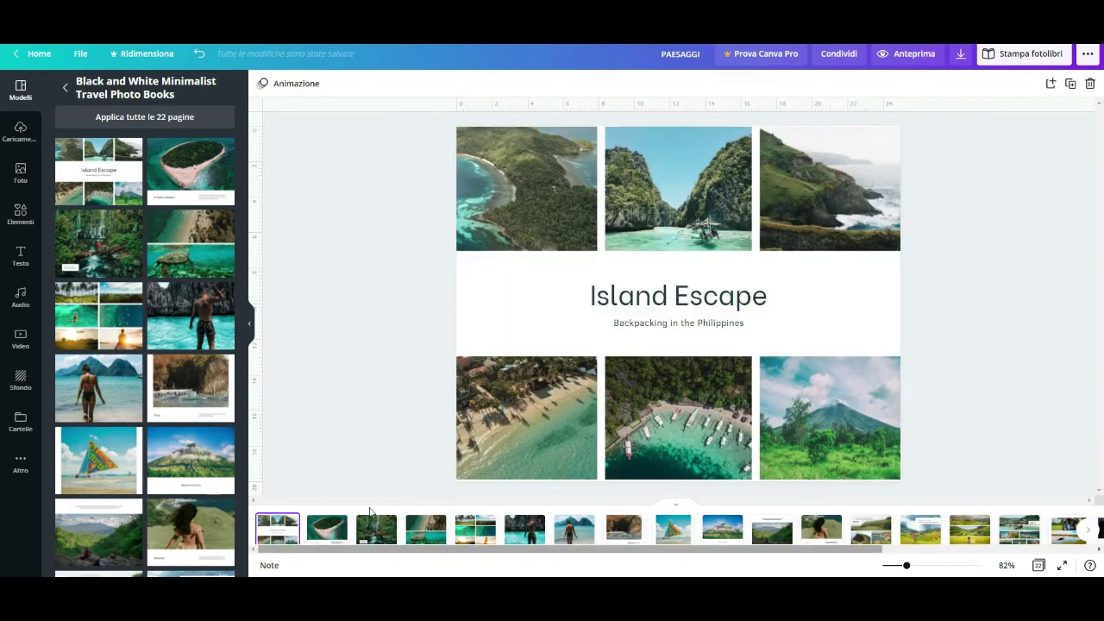
pyautogui.hscroll(3, 371, 509)
pyautogui.click(63, 89)
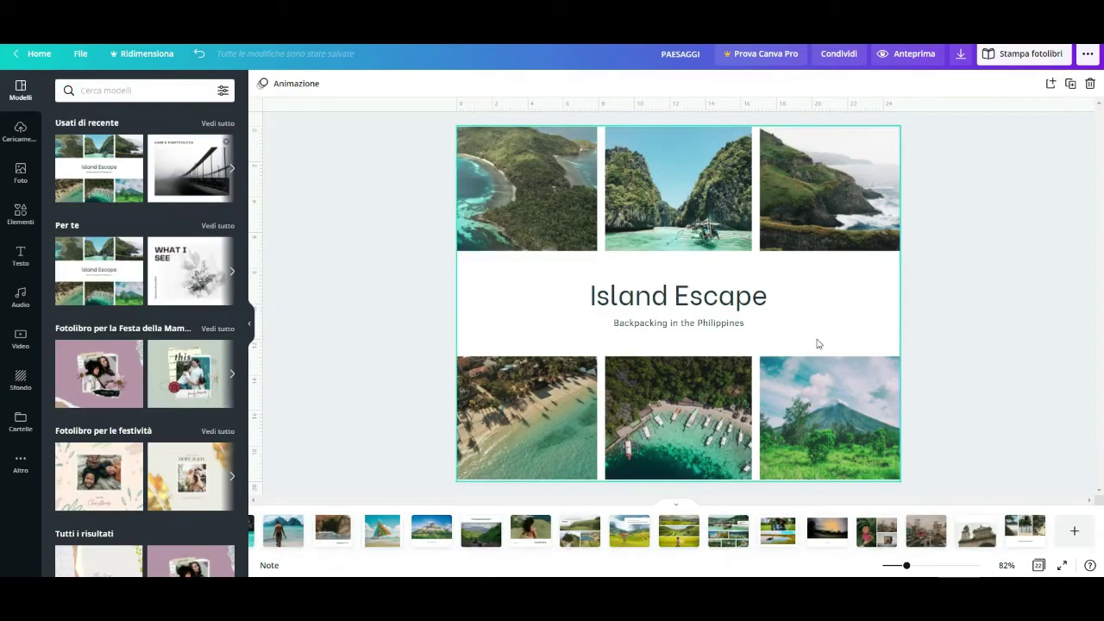
# Upload all the landscape photos from the folder, from 01 - Paesaggio Toscano Orciano Pisano through 35-Paesaggio Arial View-Minimondo-Dolomiti.
pyautogui.click(20, 131)
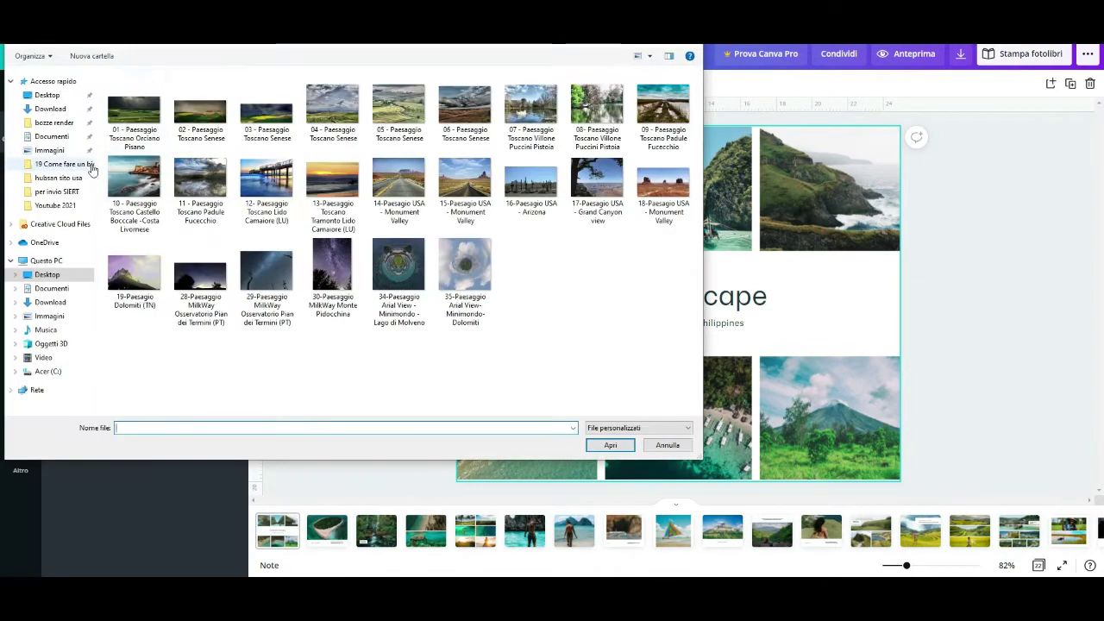
pyautogui.click(134, 99)
pyautogui.keyDown('shift'); pyautogui.click(488, 271); pyautogui.keyUp('shift')
pyautogui.click(620, 447)
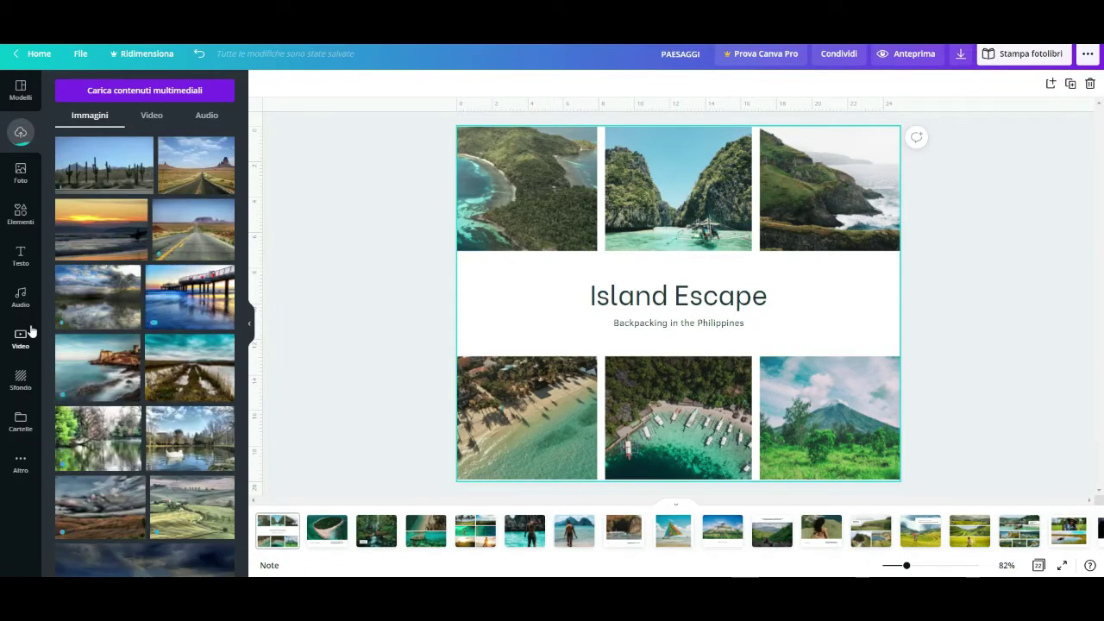
# Replace the six cover photos with the winding-road hills, cloudy hills, brown hills, swan lake, wooded pond and marsh track photos.
pyautogui.scroll(-5, 91, 342)
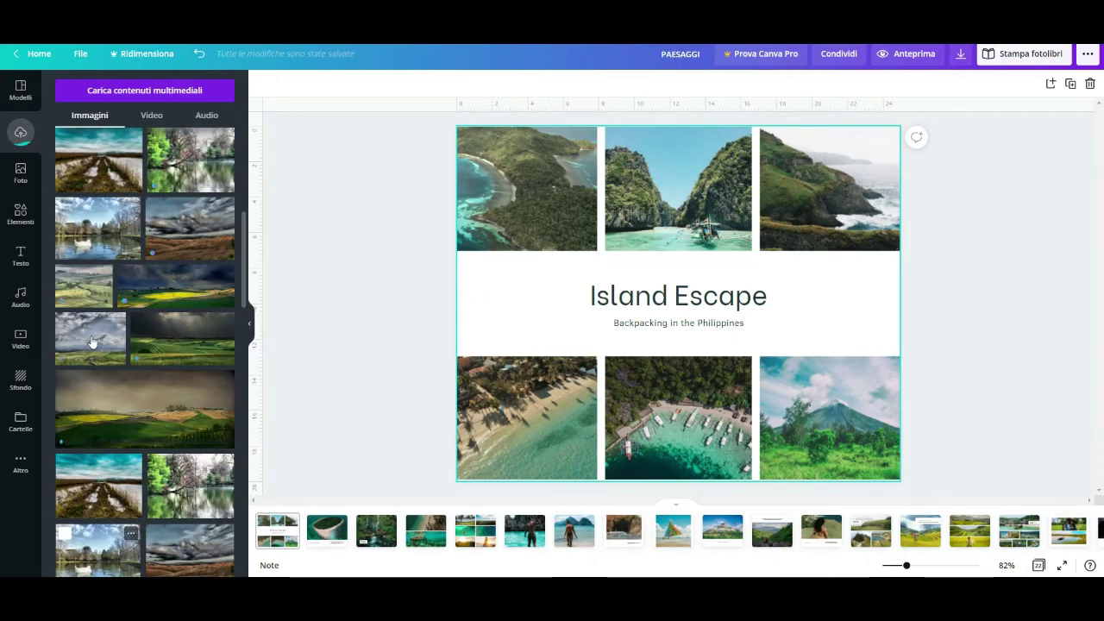
pyautogui.moveTo(86, 246); pyautogui.dragTo(529, 205)
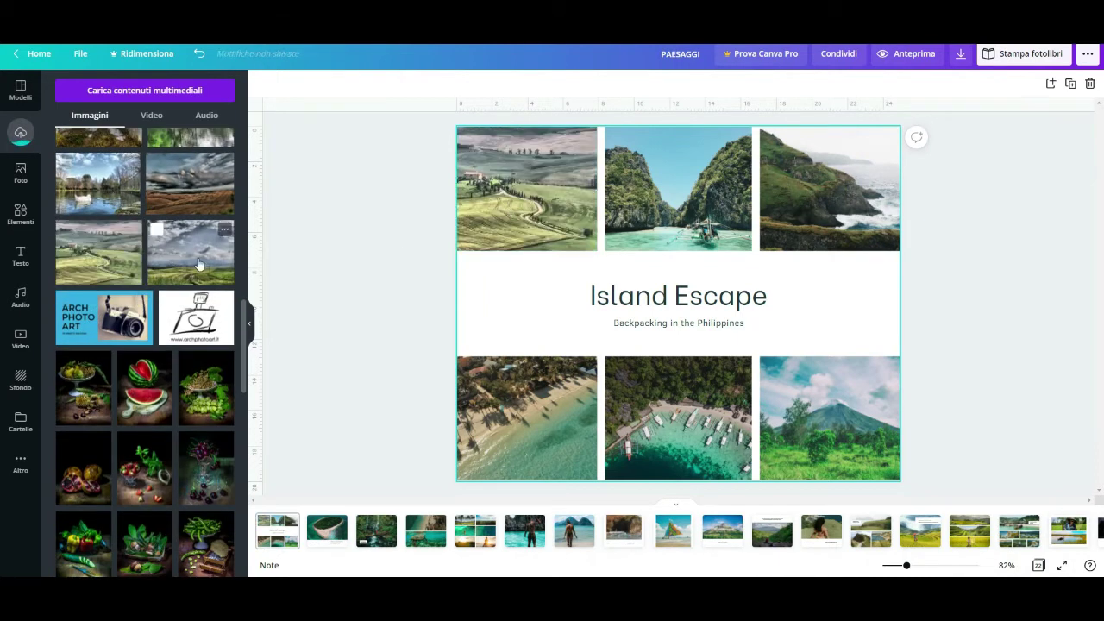
pyautogui.moveTo(211, 266); pyautogui.dragTo(679, 207)
pyautogui.moveTo(153, 185); pyautogui.dragTo(811, 215)
pyautogui.moveTo(112, 189); pyautogui.dragTo(526, 414)
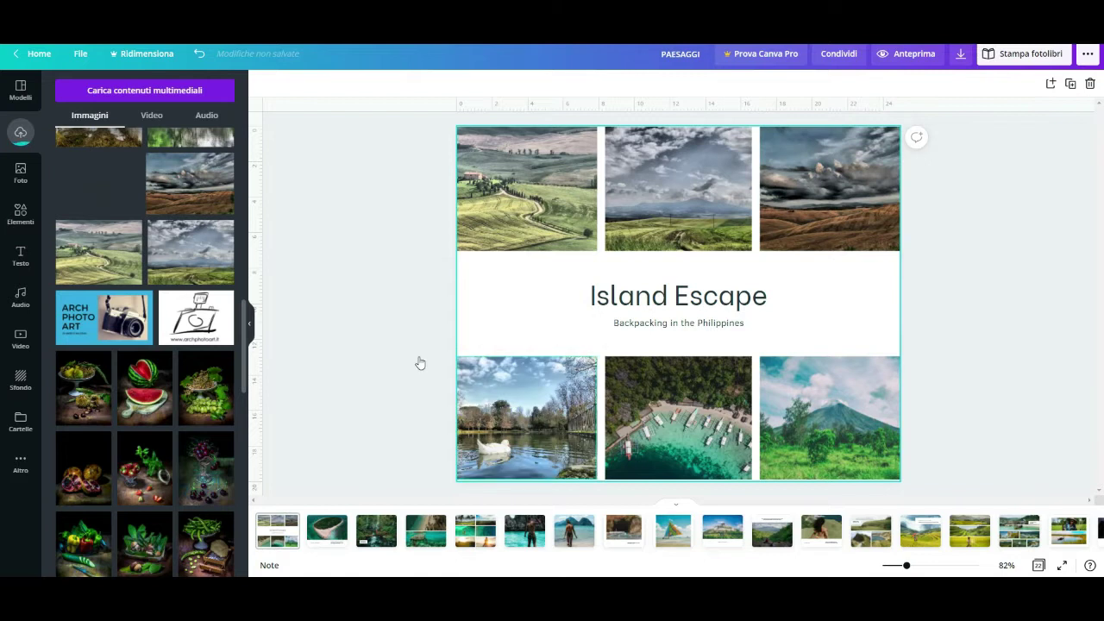
pyautogui.moveTo(190, 138); pyautogui.dragTo(690, 412)
pyautogui.scroll(3, 181, 178)
pyautogui.moveTo(98, 380); pyautogui.dragTo(820, 414)
# Change the cover title to PAESAGGI and its subtitle to RACCOLTA.
pyautogui.doubleClick(703, 300)
pyautogui.write('PAESAGGI')
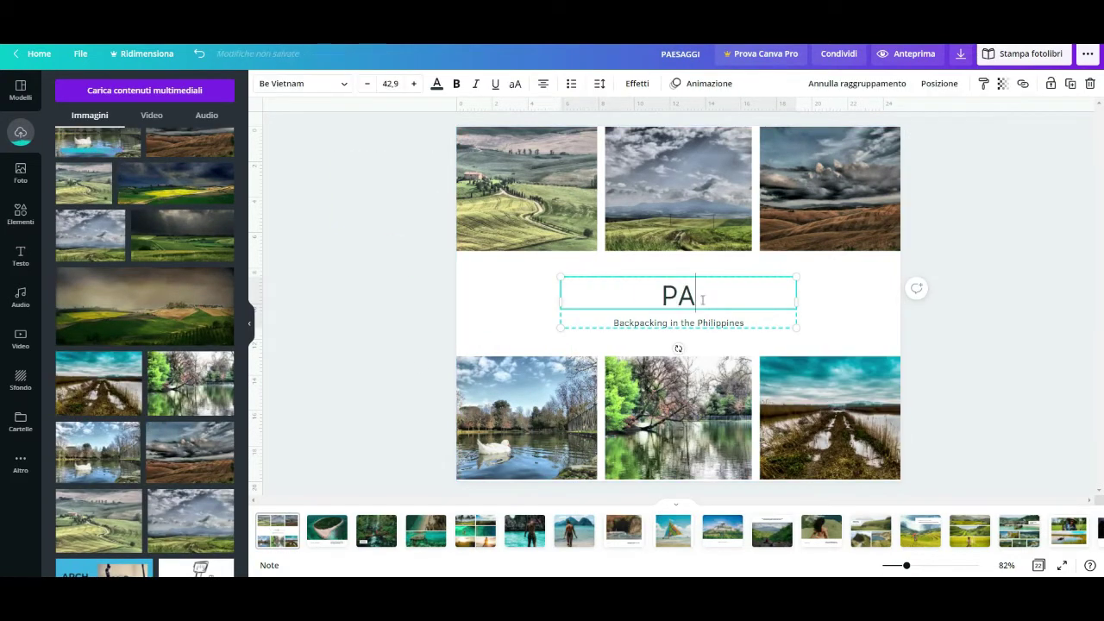
pyautogui.click(676, 324)
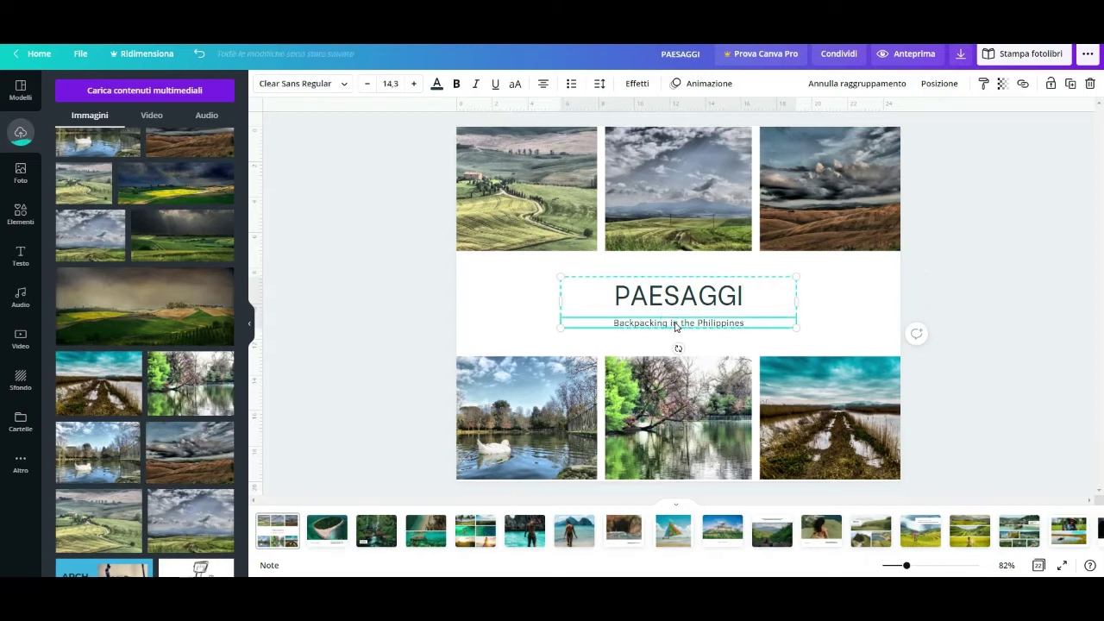
pyautogui.doubleClick(676, 324)
pyautogui.write('RACCOLTA')
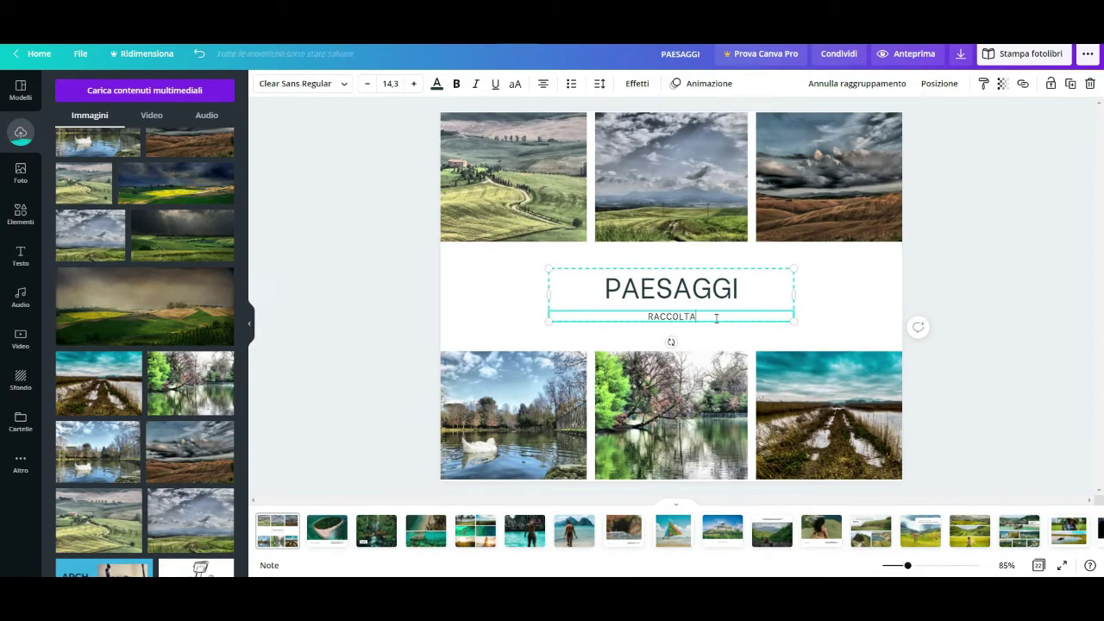
pyautogui.click(833, 321)
# Replace page 2's island photo with the winding-road hills photo and change its title to "Pesaggio Toscano".
pyautogui.scroll(-1, 833, 321)
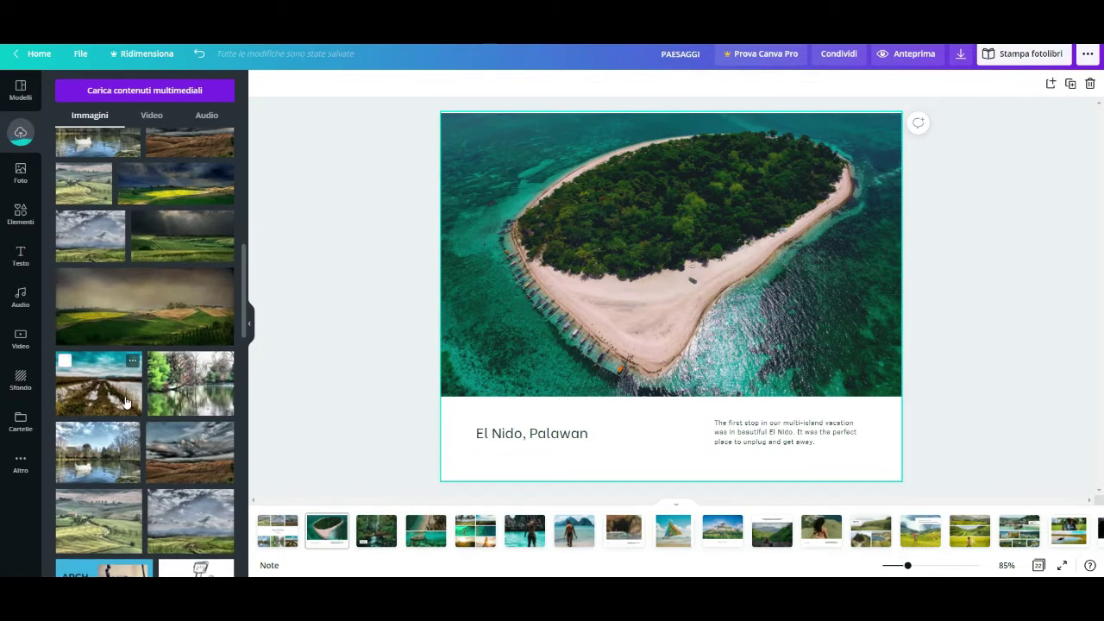
pyautogui.moveTo(102, 519); pyautogui.dragTo(624, 283)
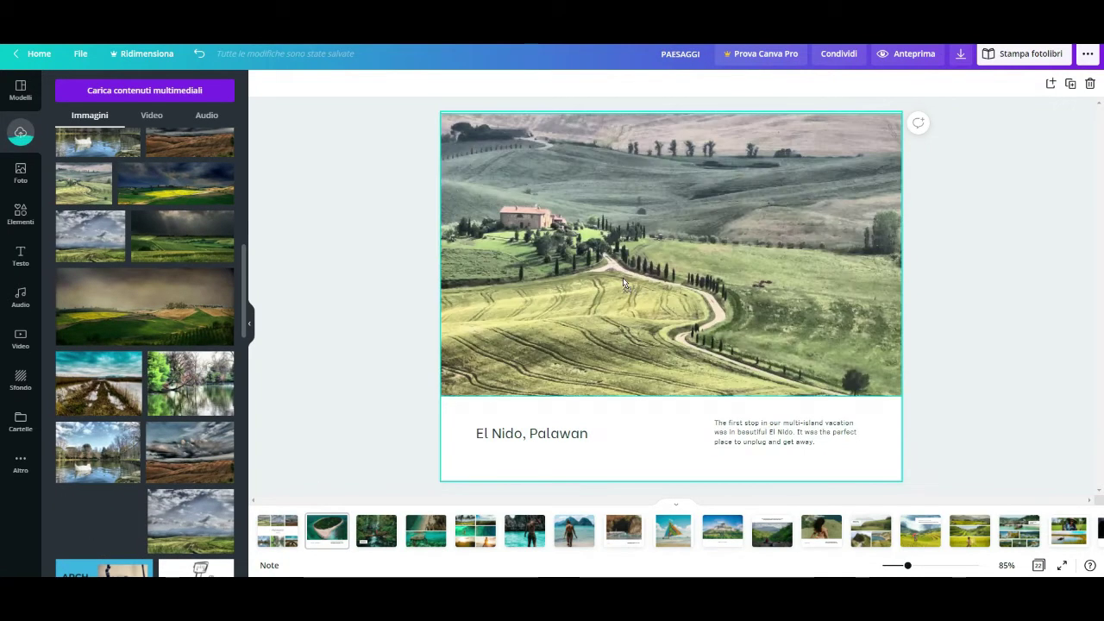
pyautogui.click(541, 433)
pyautogui.click(540, 433)
pyautogui.write('Pesaggio Toscano')
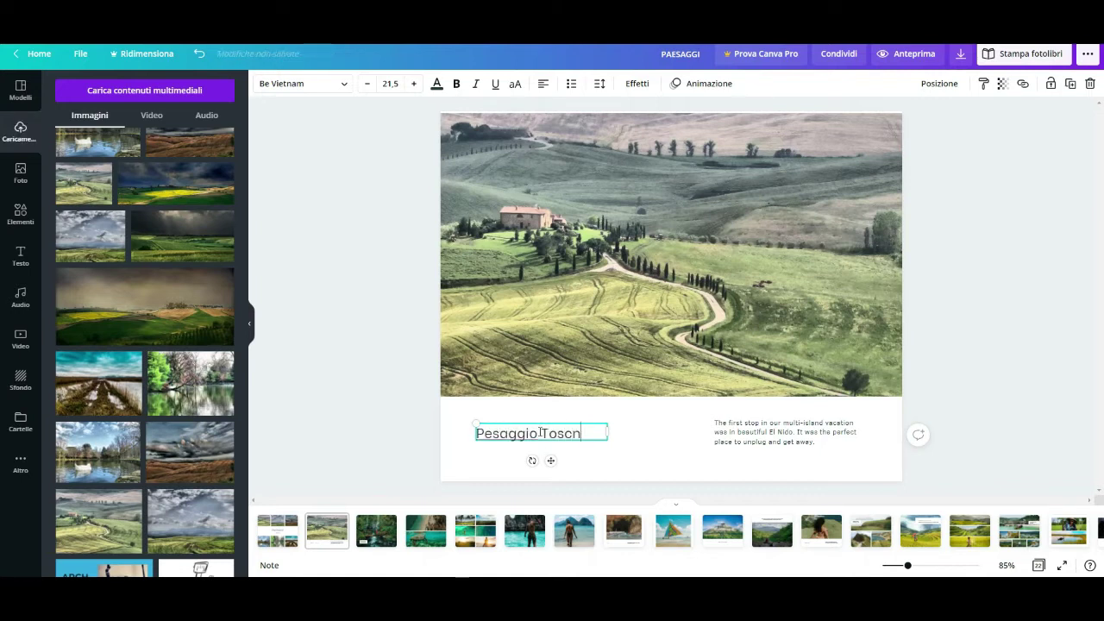
# Replace page 2's description with a short line on the view of typical Tuscan hills, starting "Vista di colline".
pyautogui.click(738, 435)
pyautogui.click(738, 434)
pyautogui.press('BackSpace')
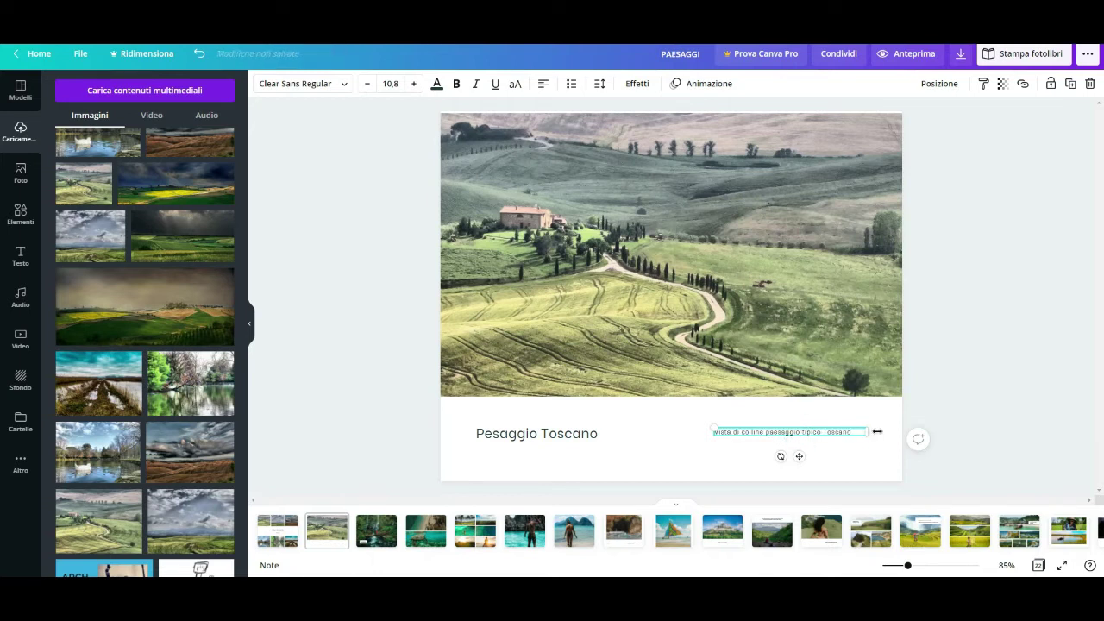
# Replace page 3's waterfall photo with the brown hills under storm clouds and change its caption to "Colline Toscane".
pyautogui.click(376, 531)
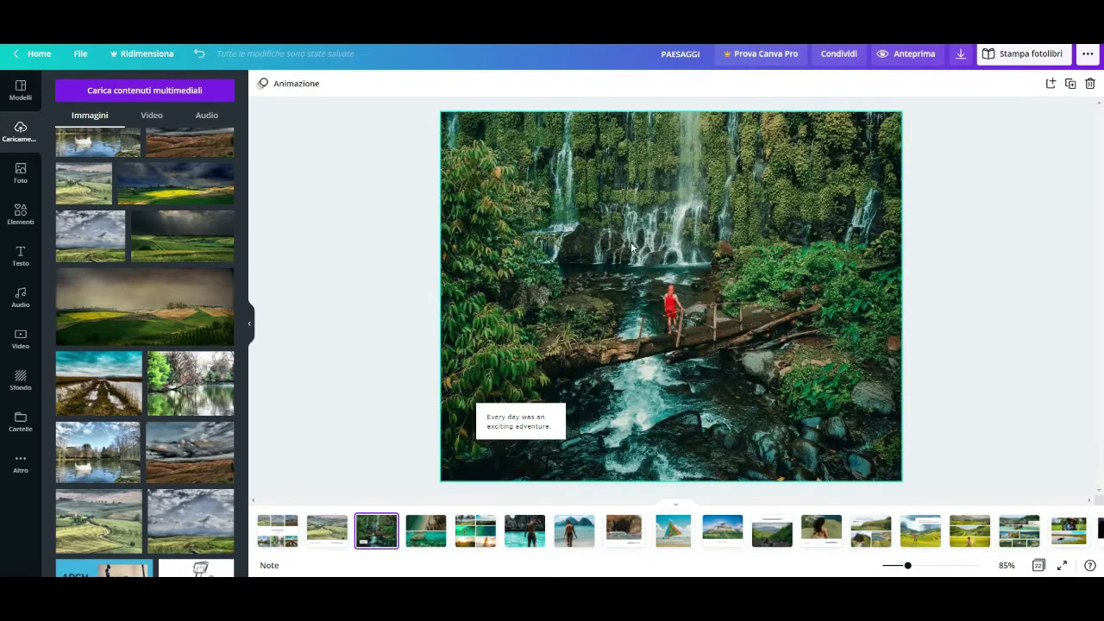
pyautogui.moveTo(188, 452); pyautogui.dragTo(480, 143)
pyautogui.doubleClick(535, 422)
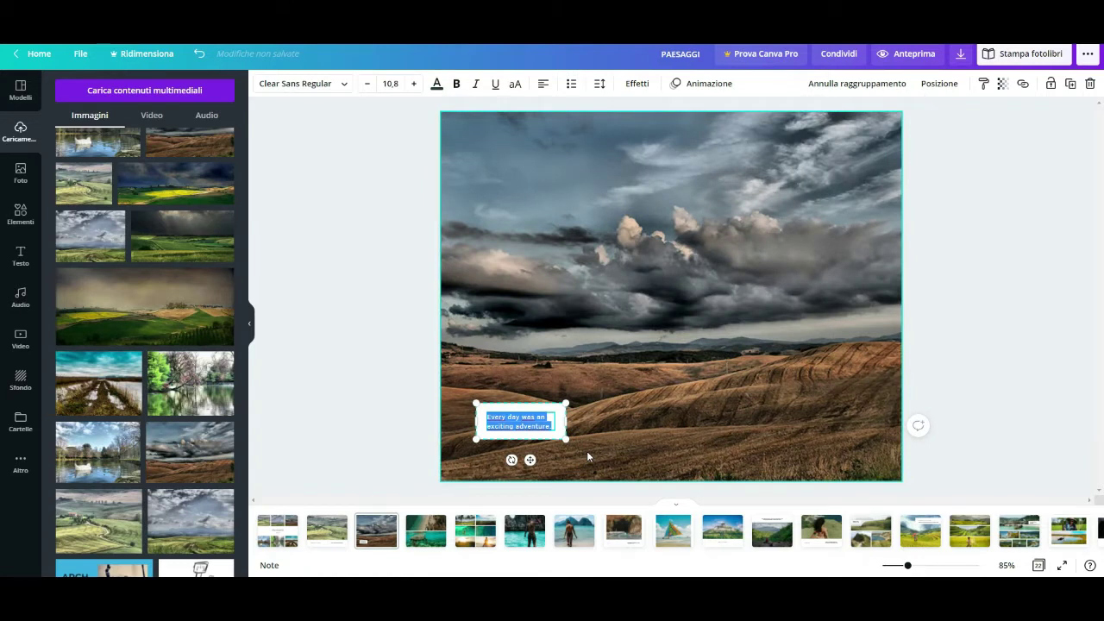
pyautogui.write('Colline')
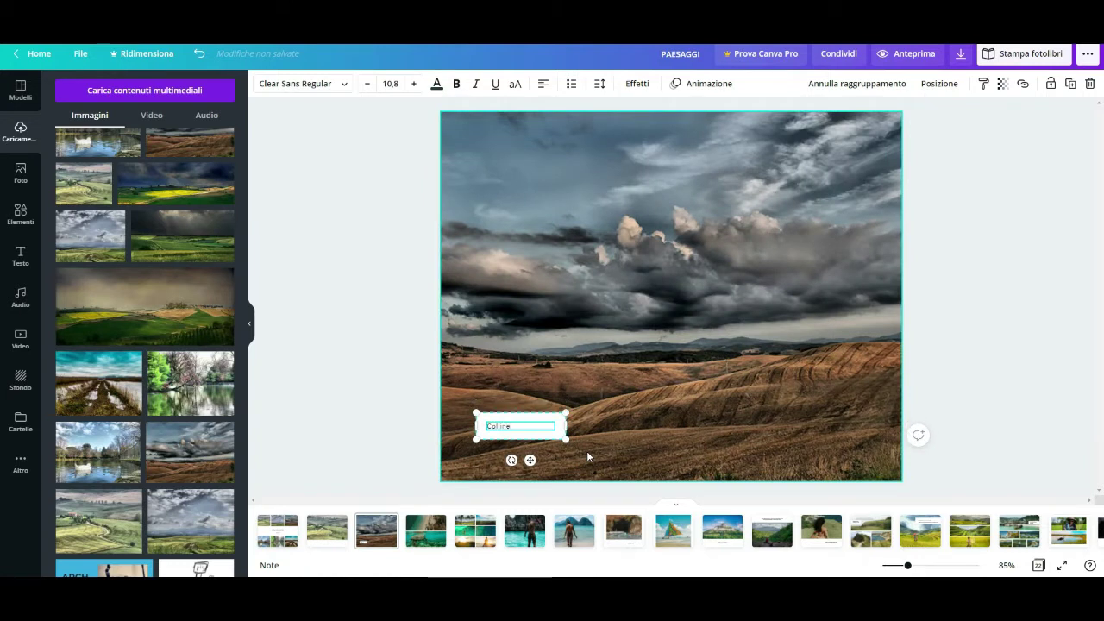
pyautogui.write(' Toscane')
# Replace page 4's upper photo with the yellow field panorama and its lower photo with the dark green hills panorama.
pyautogui.click(423, 529)
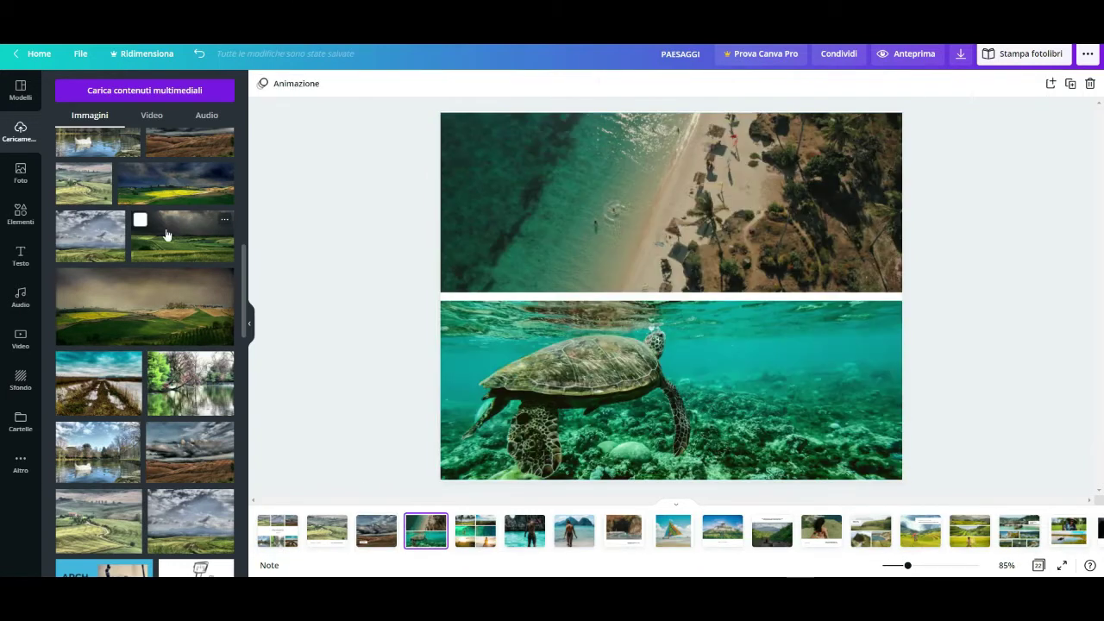
pyautogui.moveTo(176, 183); pyautogui.dragTo(542, 178)
pyautogui.moveTo(182, 235); pyautogui.dragTo(656, 388)
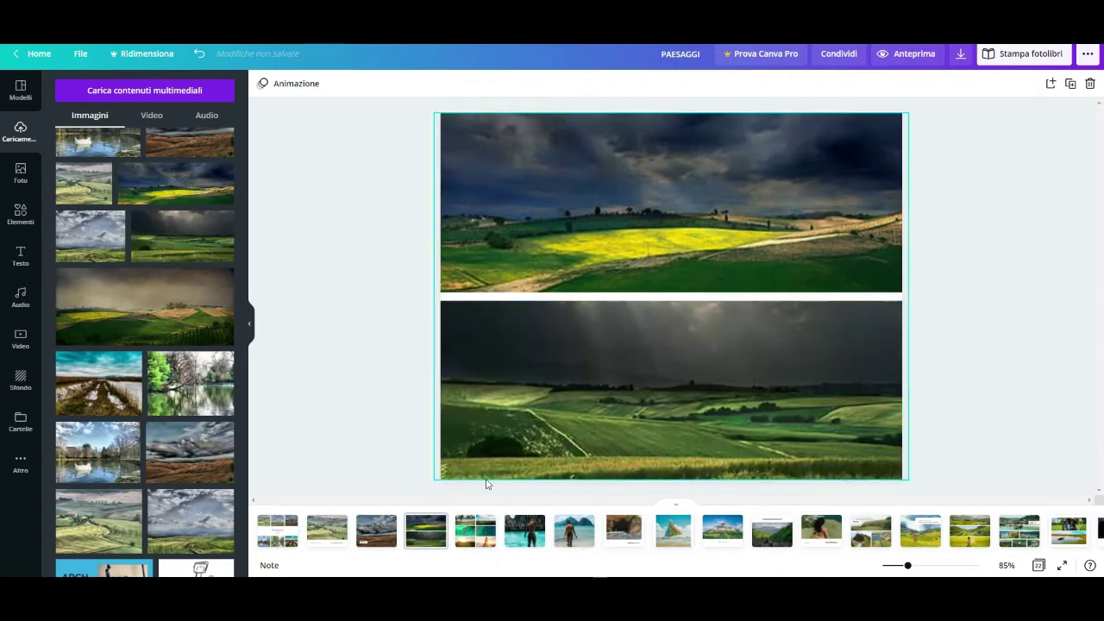
# On page 5, replace the upper row's photos with the cloudy plain in the first frame and the muddy reed path in the second.
pyautogui.click(476, 529)
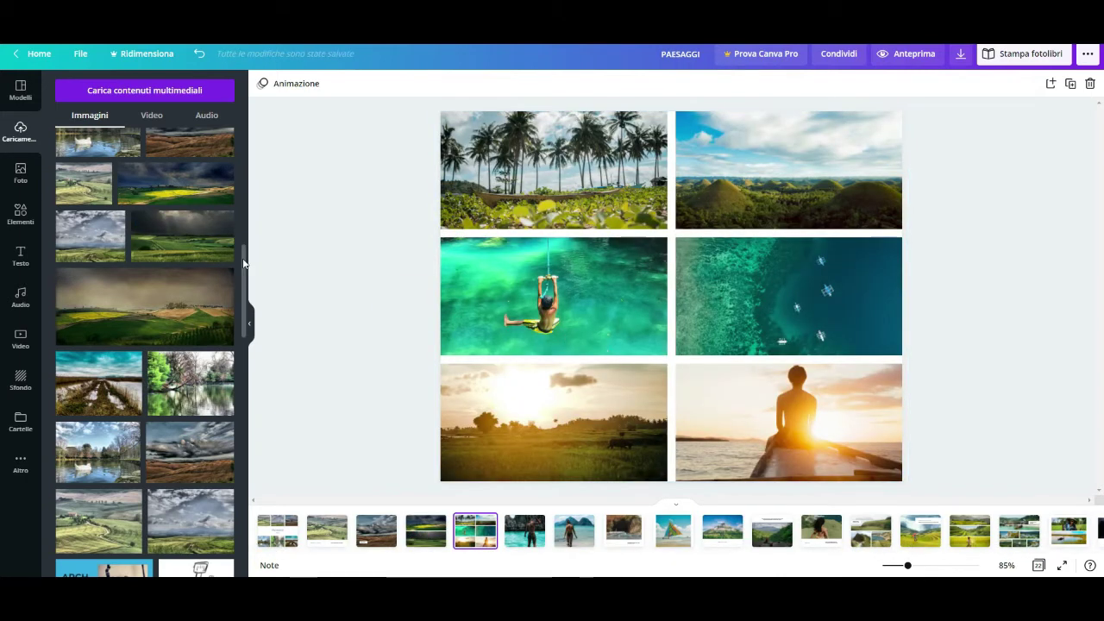
pyautogui.moveTo(89, 236); pyautogui.dragTo(556, 180)
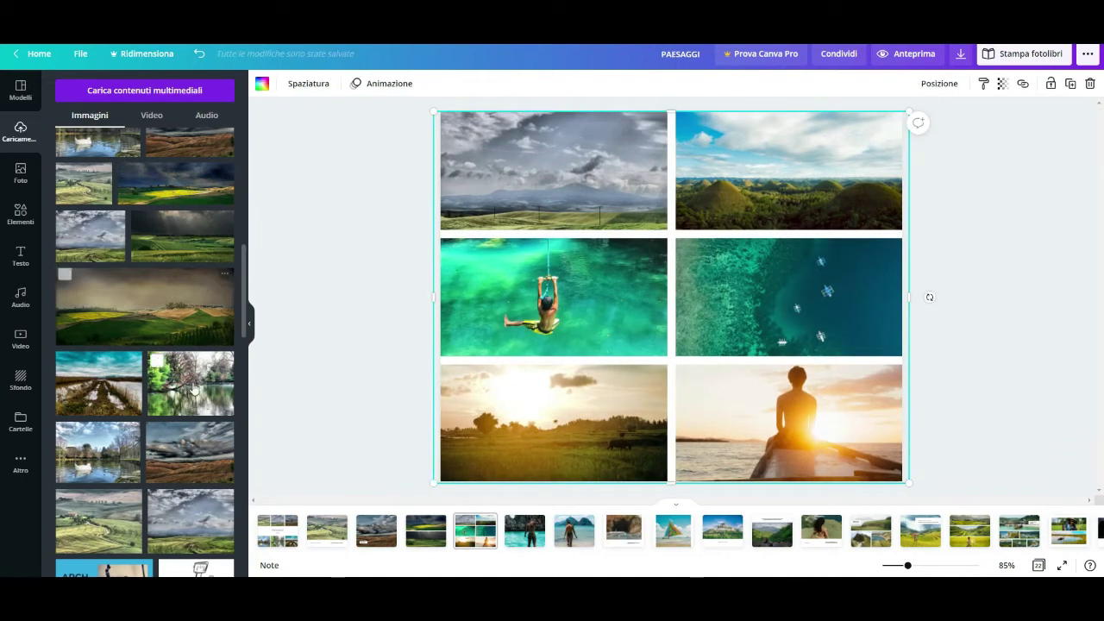
pyautogui.scroll(3, 188, 384)
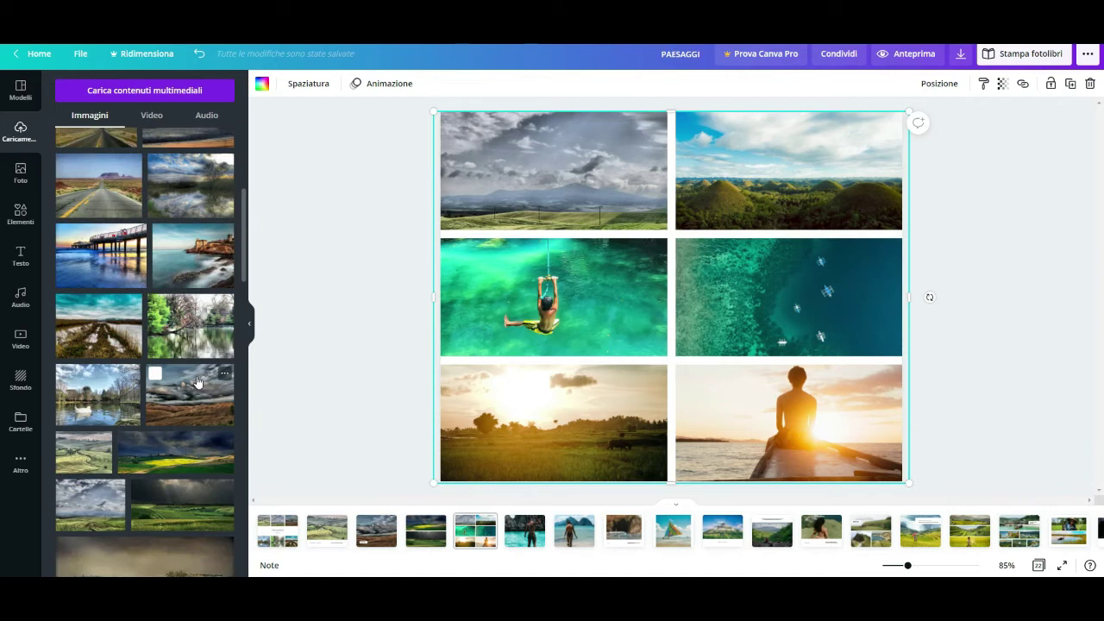
pyautogui.moveTo(70, 345); pyautogui.dragTo(822, 177)
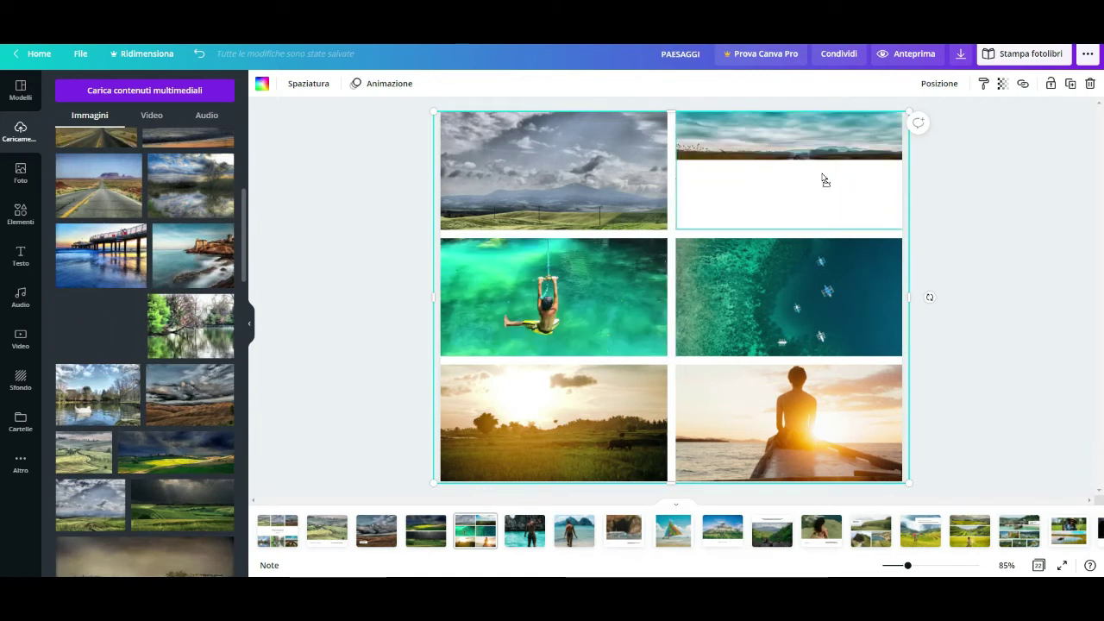
# Replace page 5's middle-row photos with the cloudy pond reflection in the first frame and the green wooded lake in the second.
pyautogui.scroll(3, 233, 278)
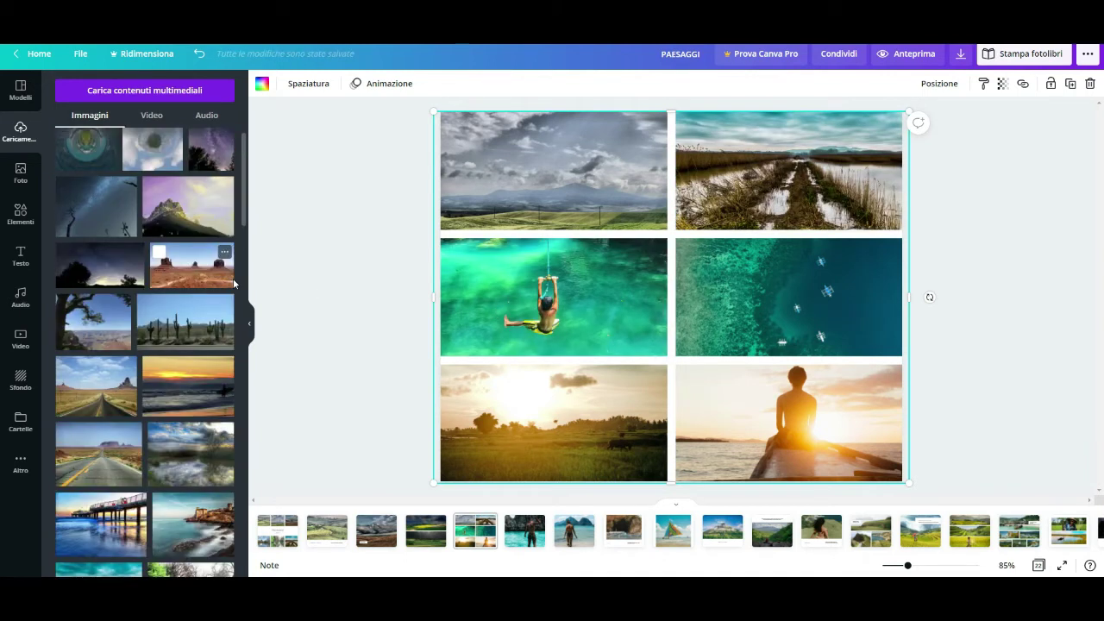
pyautogui.moveTo(190, 453); pyautogui.dragTo(522, 276)
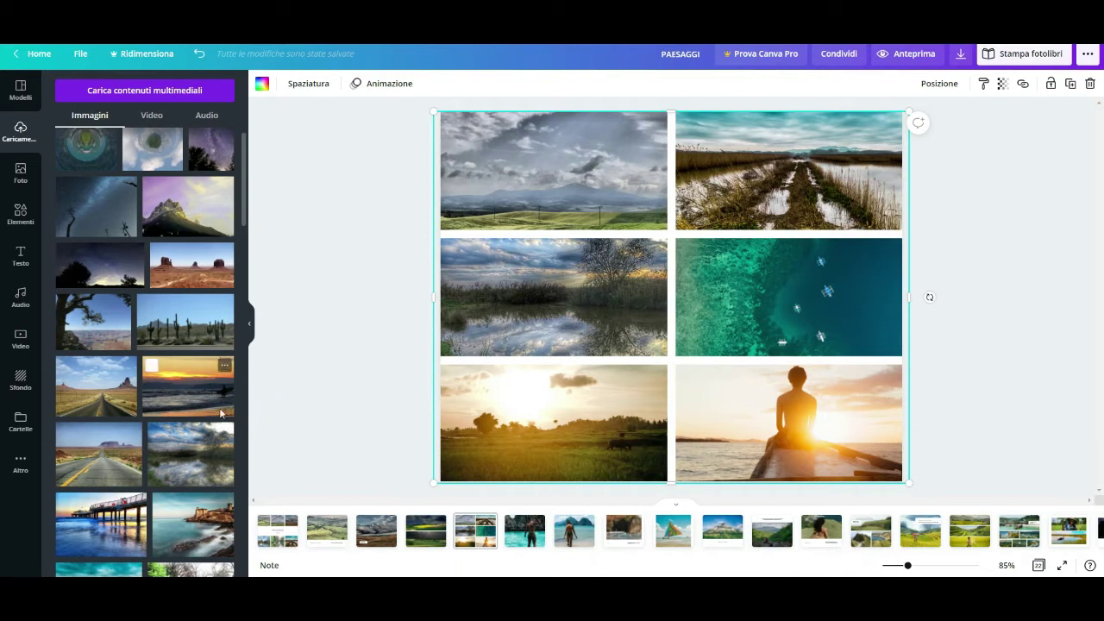
pyautogui.scroll(-8, 202, 442)
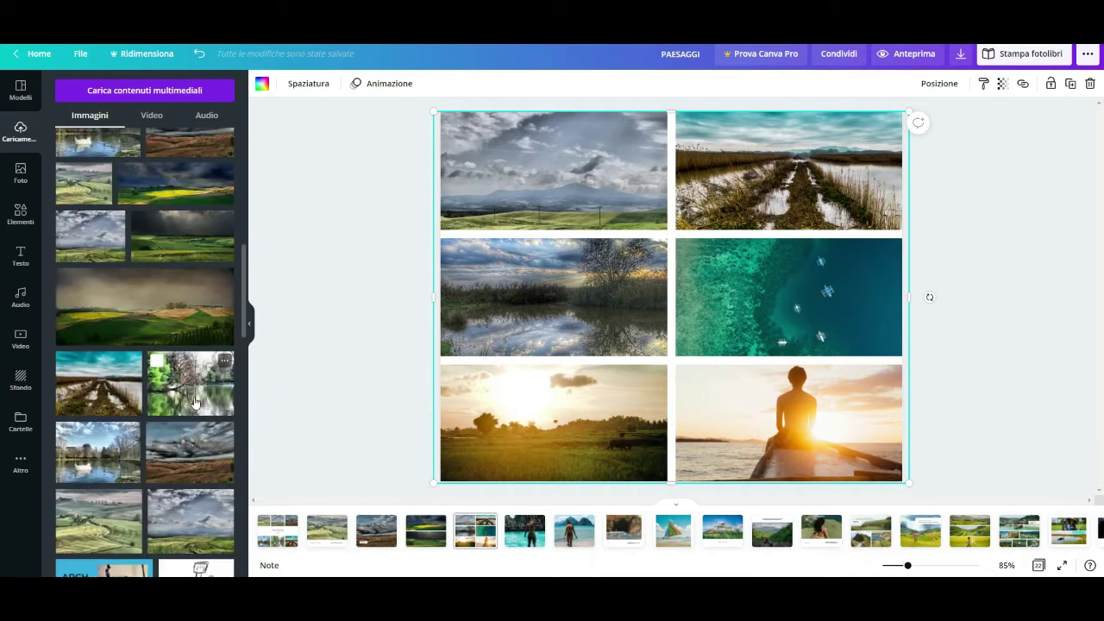
pyautogui.moveTo(193, 402); pyautogui.dragTo(789, 297)
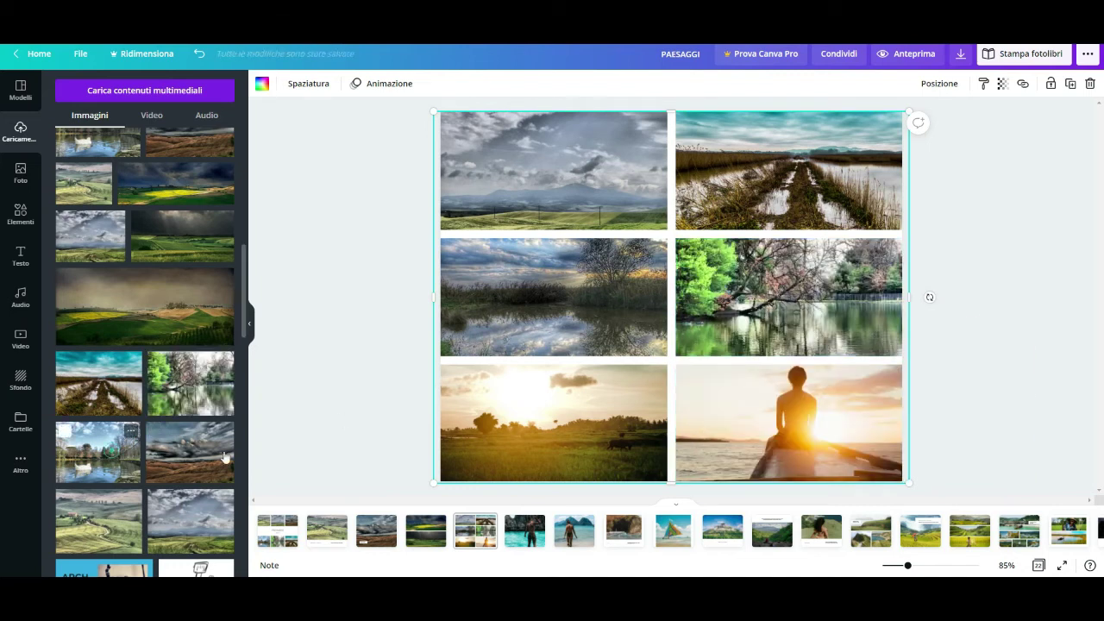
# Replace page 5's lower-row photos with the swan lake in the first frame and the sunset pier in the second.
pyautogui.click(129, 431)
pyautogui.scroll(-3, 231, 446)
pyautogui.scroll(6, 229, 443)
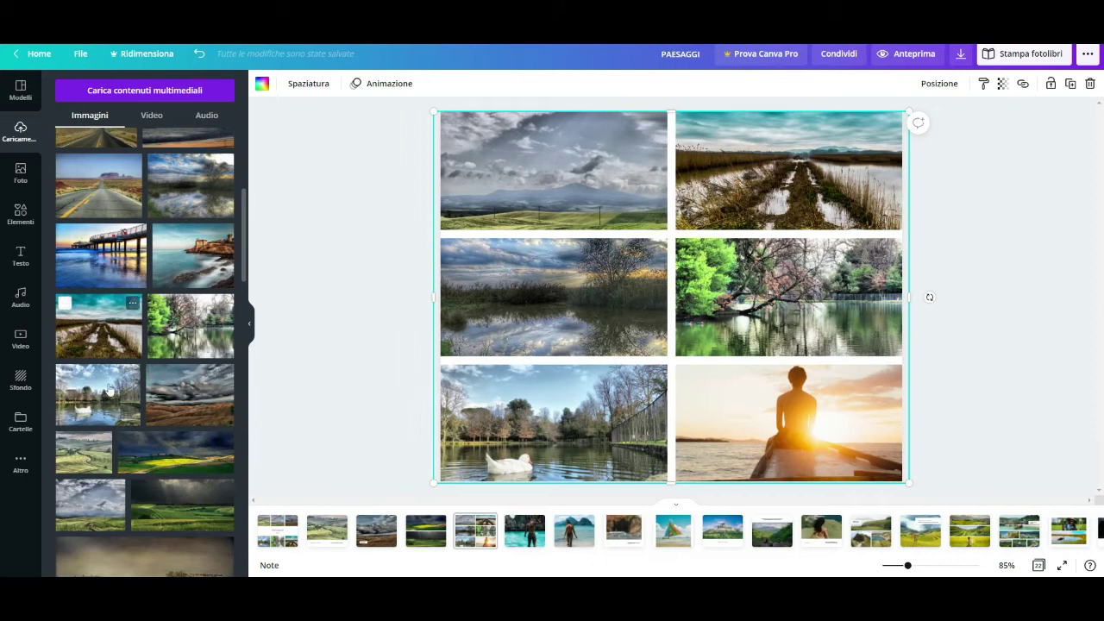
pyautogui.moveTo(101, 255); pyautogui.dragTo(788, 423)
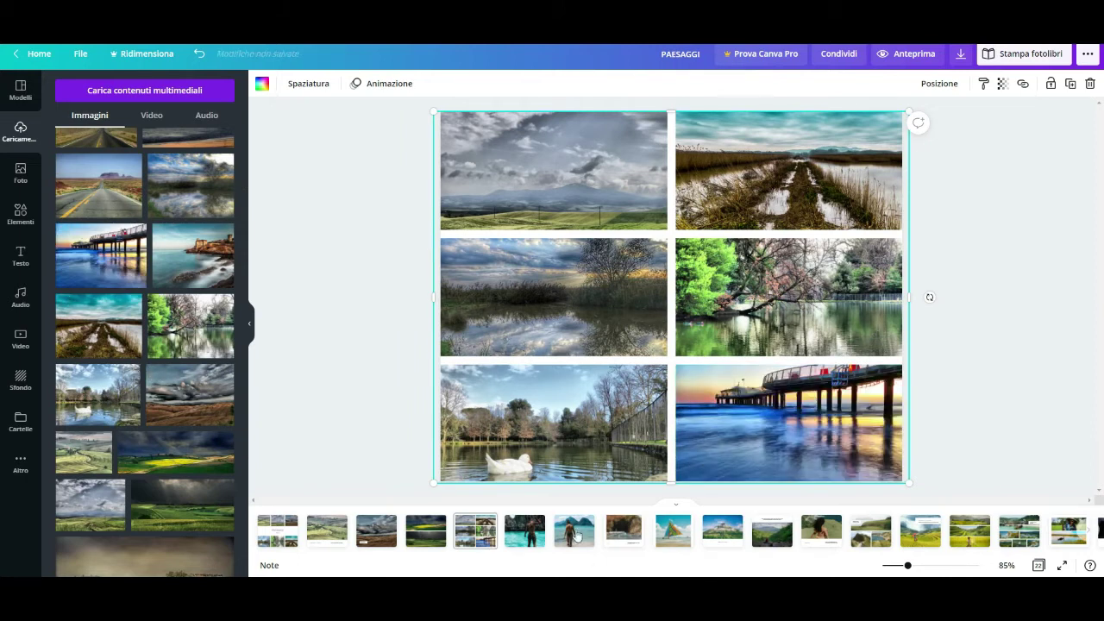
# Add the desert road photo with the distant mesa to page 6 and enlarge it over the man in the water.
pyautogui.click(524, 531)
pyautogui.moveTo(71, 167); pyautogui.dragTo(508, 150)
pyautogui.doubleClick(659, 230)
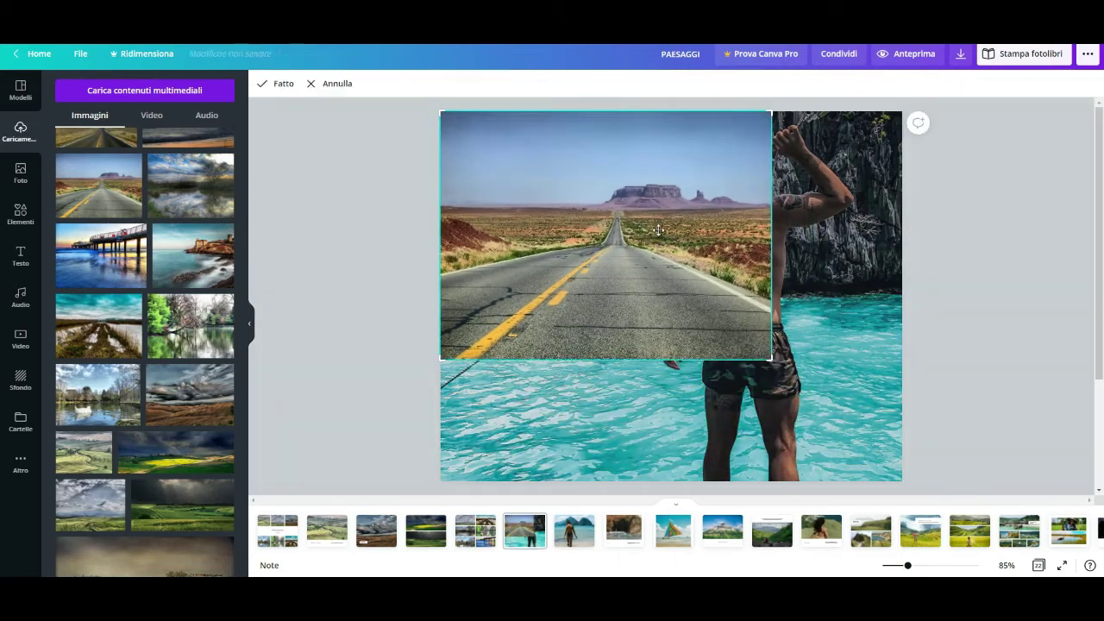
pyautogui.moveTo(772, 358); pyautogui.dragTo(940, 487)
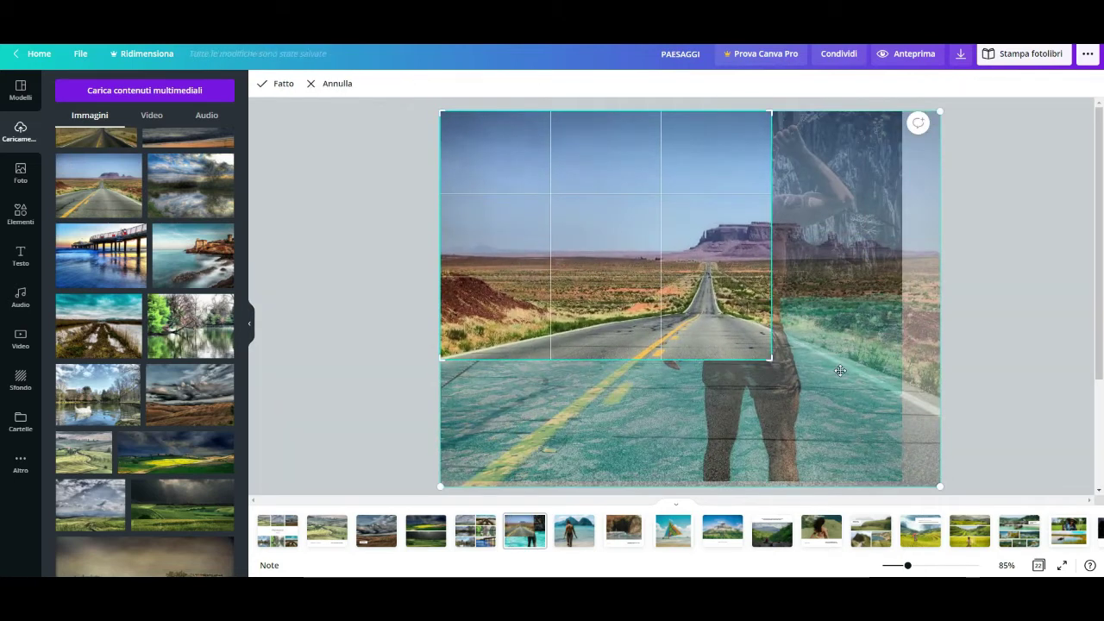
pyautogui.doubleClick(696, 290)
pyautogui.moveTo(772, 359); pyautogui.dragTo(719, 364)
pyautogui.moveTo(881, 307); pyautogui.dragTo(919, 307)
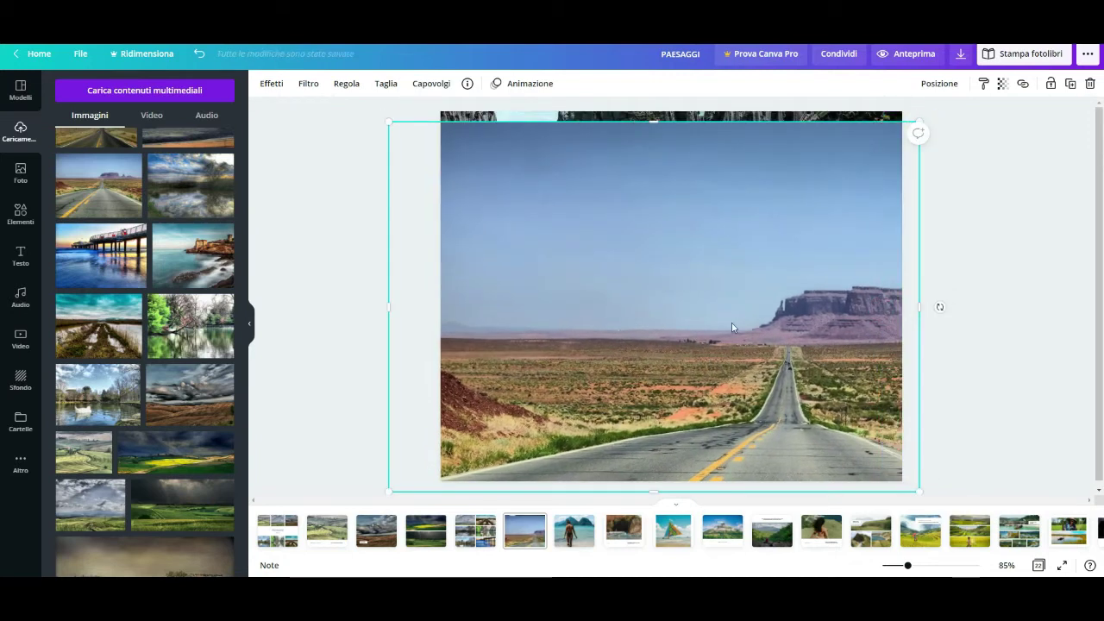
# Extend the desert road photo up to page 6's upper edge so it covers the whole page.
pyautogui.doubleClick(694, 319)
pyautogui.moveTo(683, 121); pyautogui.dragTo(654, 110)
pyautogui.click(313, 285)
pyautogui.click(653, 138)
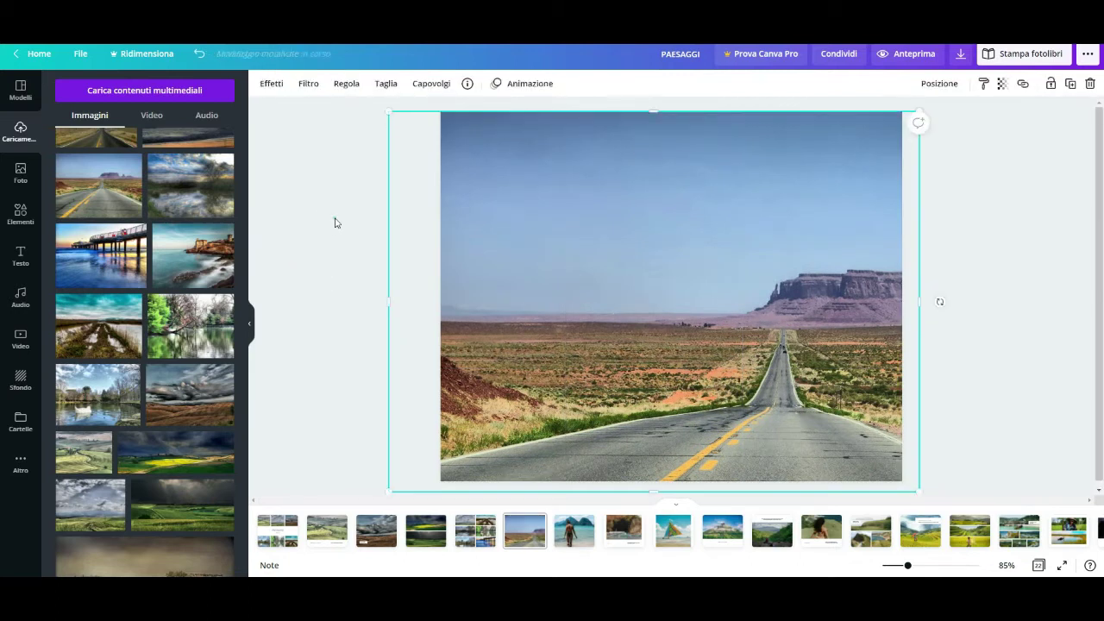
pyautogui.click(336, 221)
# Add the sunset pier photo to page 7 and enlarge it to cover the beach photo completely.
pyautogui.click(574, 530)
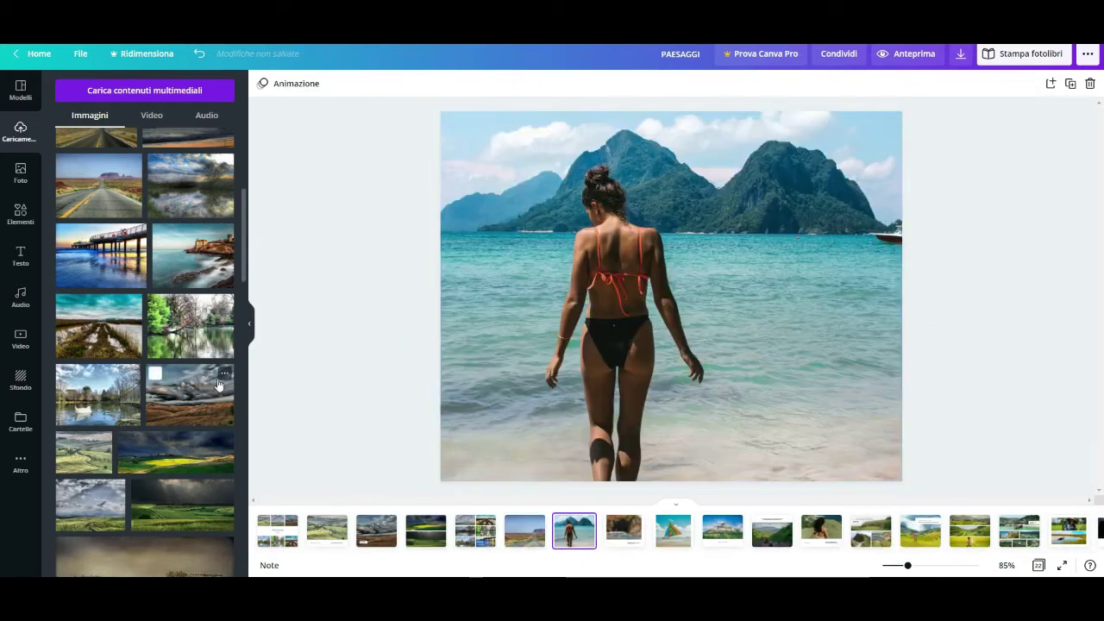
pyautogui.moveTo(101, 256); pyautogui.dragTo(496, 161)
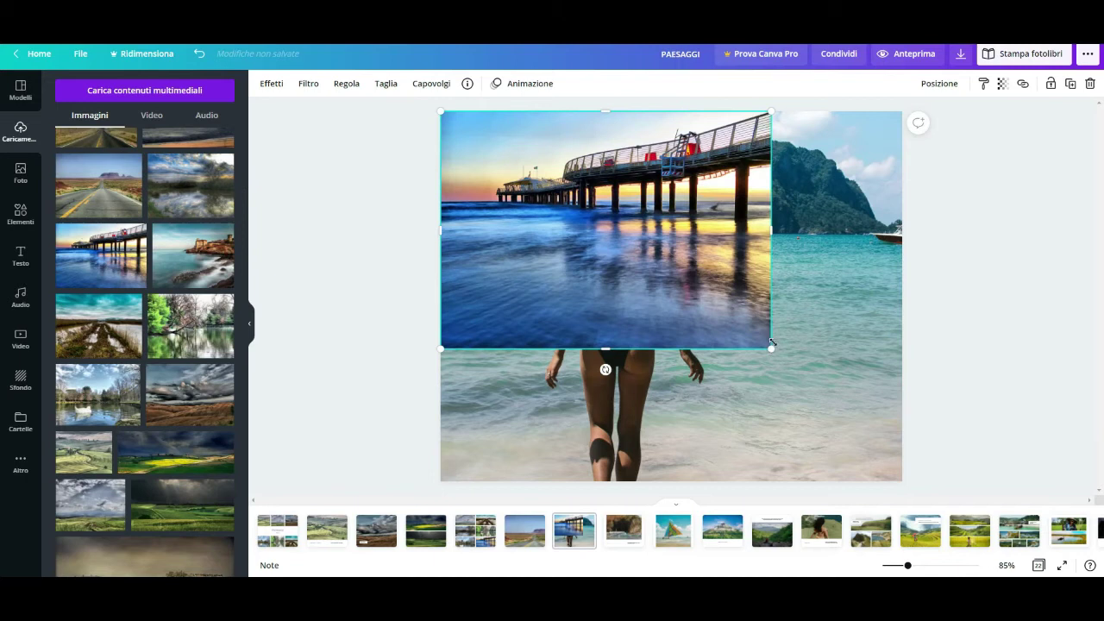
pyautogui.moveTo(804, 331); pyautogui.dragTo(745, 327)
pyautogui.click(968, 395)
# Replace page 8's boat photo with the seaside castle and change its title to "Castello del Boccale".
pyautogui.click(623, 530)
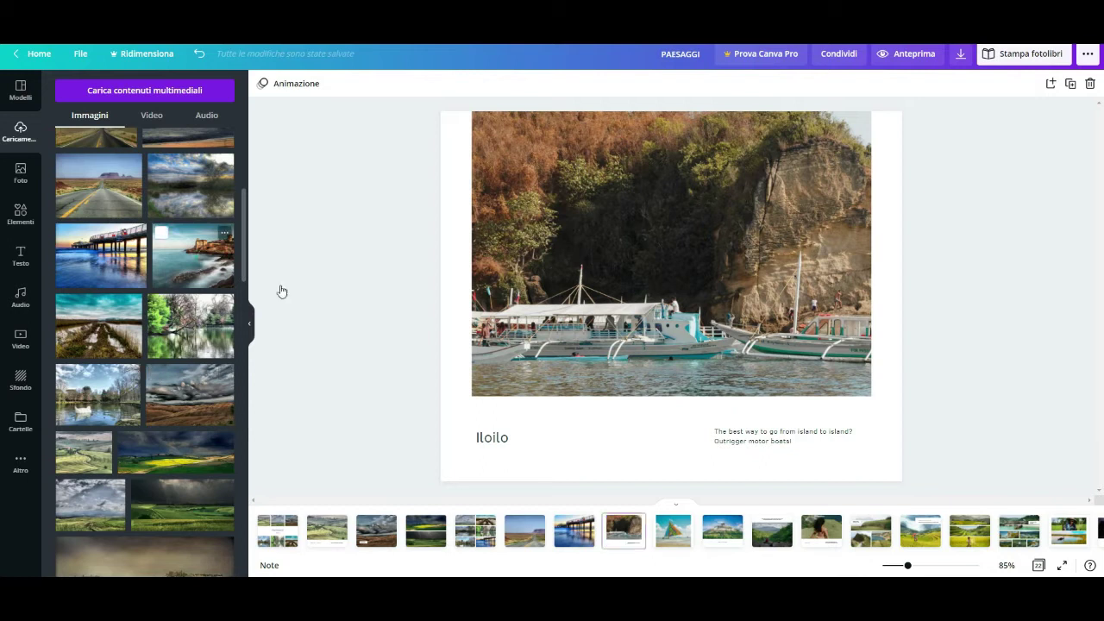
pyautogui.moveTo(193, 255); pyautogui.dragTo(655, 259)
pyautogui.doubleClick(491, 437)
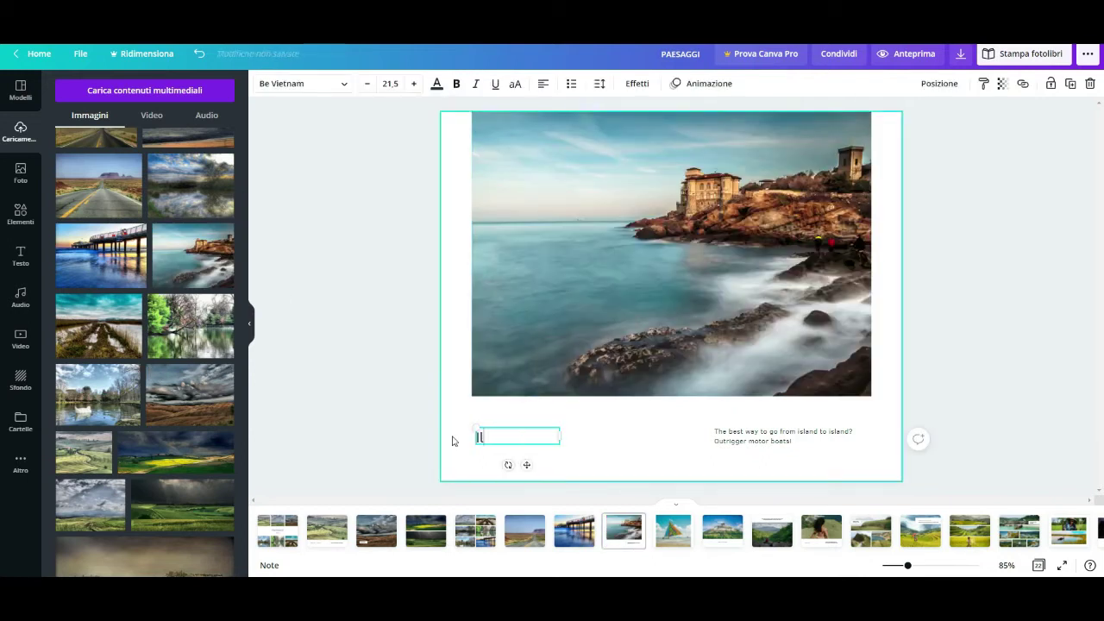
pyautogui.write('Castello del Boccale')
# Replace page 8's island-hopping description with a short text starting "Costa".
pyautogui.click(734, 431)
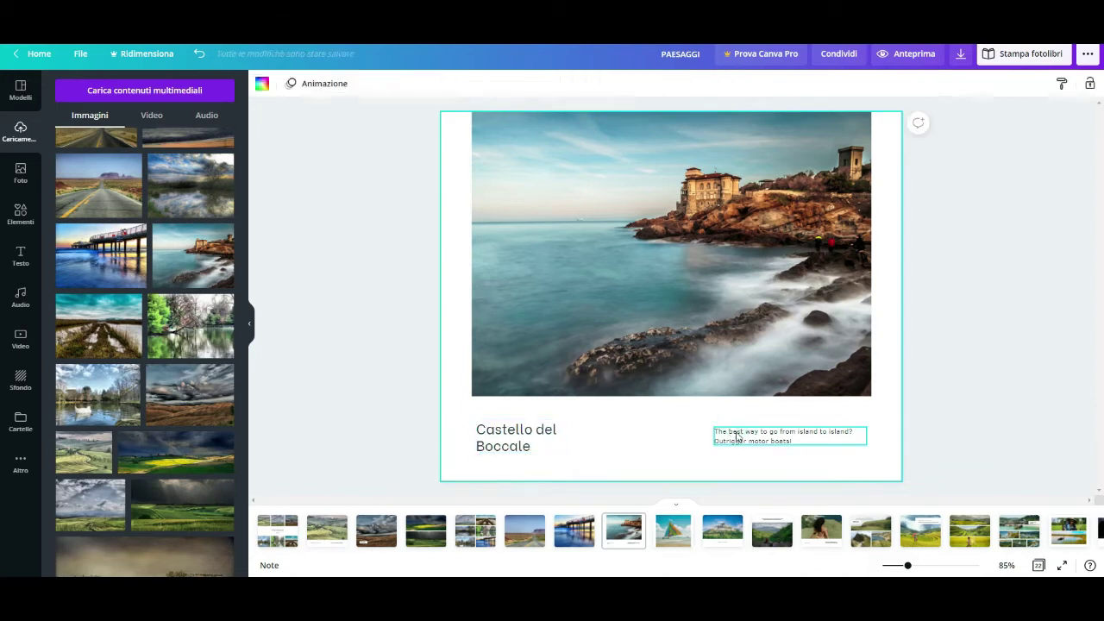
pyautogui.press('Delete')
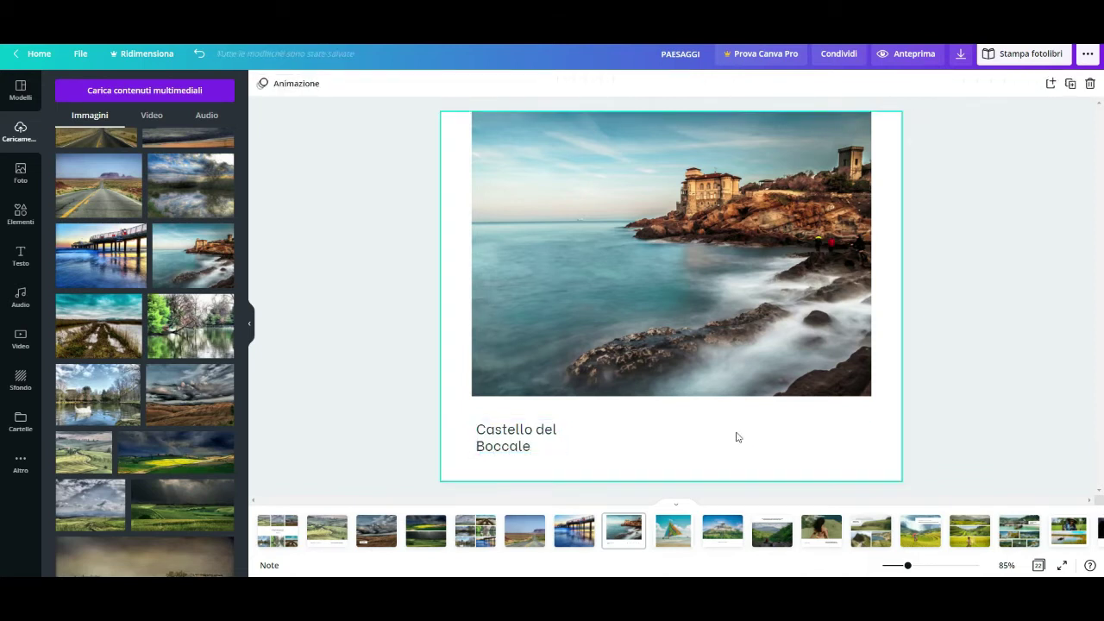
pyautogui.hotkey('ctrl', 'z')
pyautogui.press('Delete')
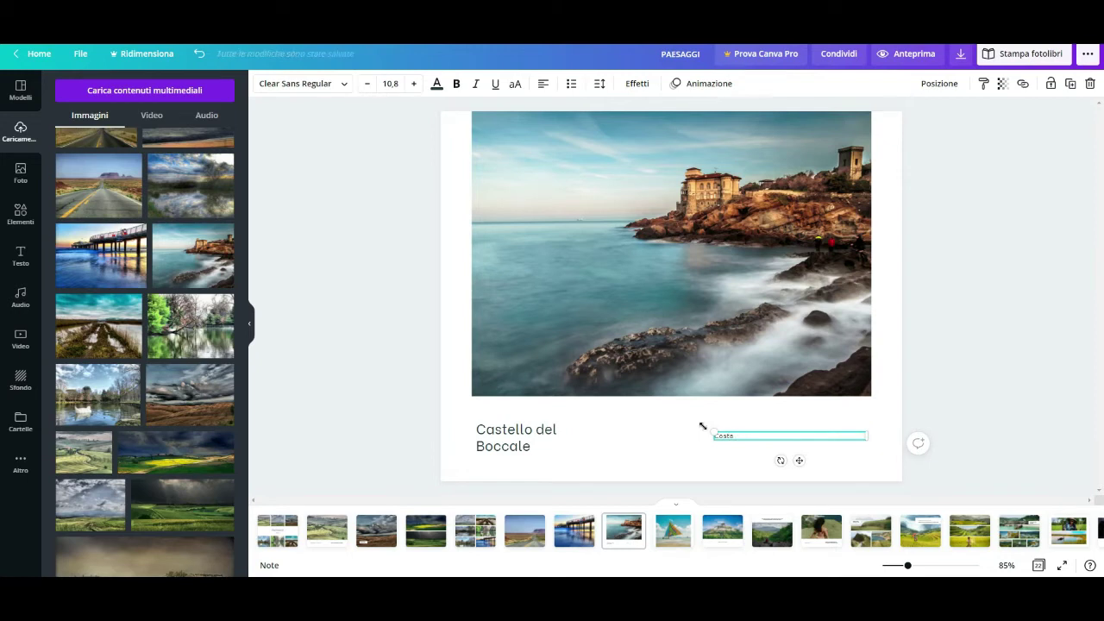
# Replace page 9's sailboat photo with the mountain under a purple sky and widen it to fill the page.
pyautogui.click(684, 522)
pyautogui.click(678, 526)
pyautogui.scroll(3, 218, 306)
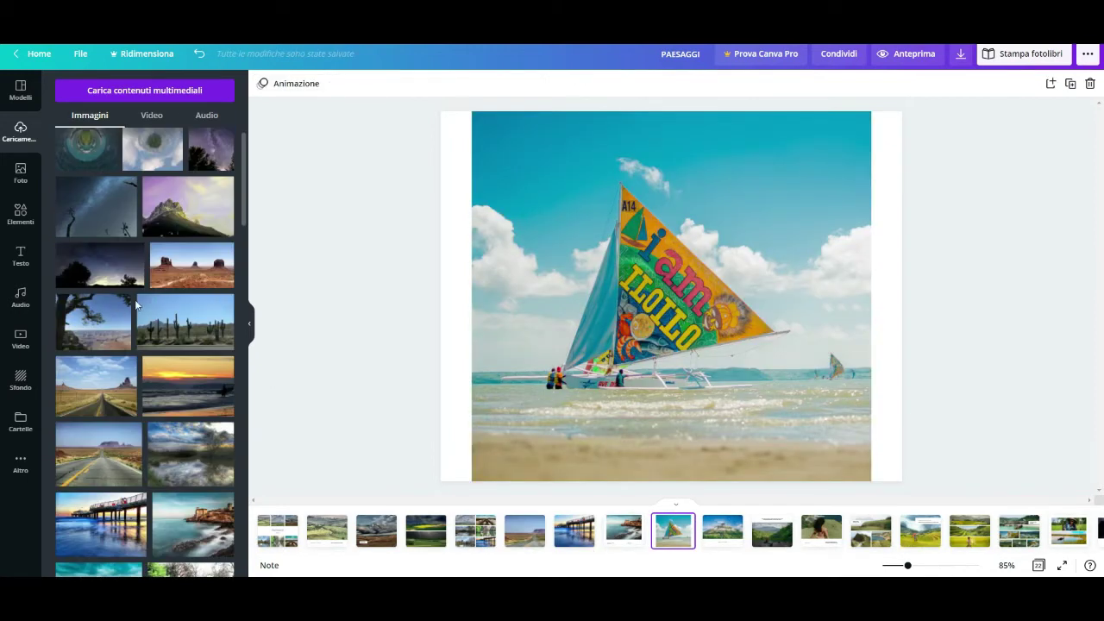
pyautogui.moveTo(152, 185); pyautogui.dragTo(625, 325)
pyautogui.moveTo(503, 299); pyautogui.dragTo(441, 299)
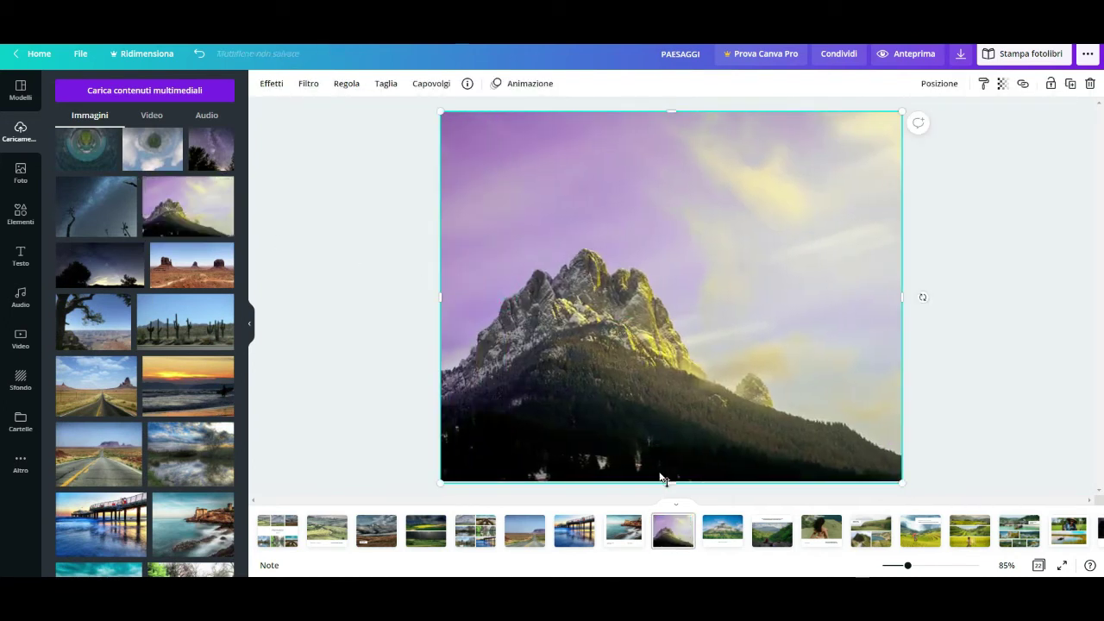
# Replace page 10's volcano photo with the row of cacti and change its caption to "ARIZONA".
pyautogui.click(711, 528)
pyautogui.moveTo(187, 308); pyautogui.dragTo(562, 305)
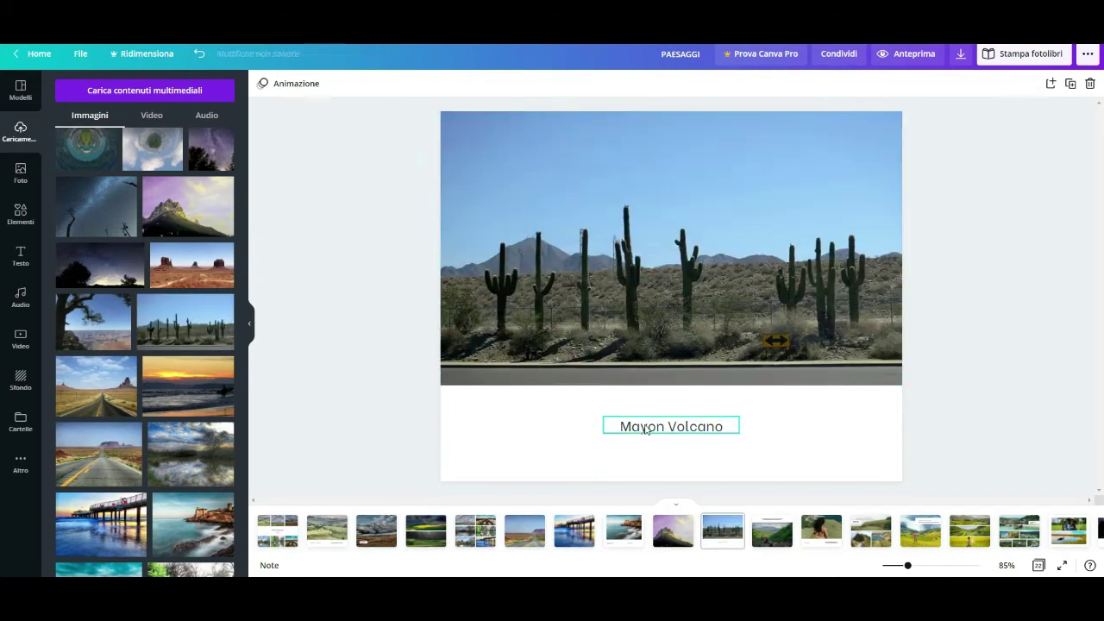
pyautogui.tripleClick(645, 424)
pyautogui.write('ARIZONA')
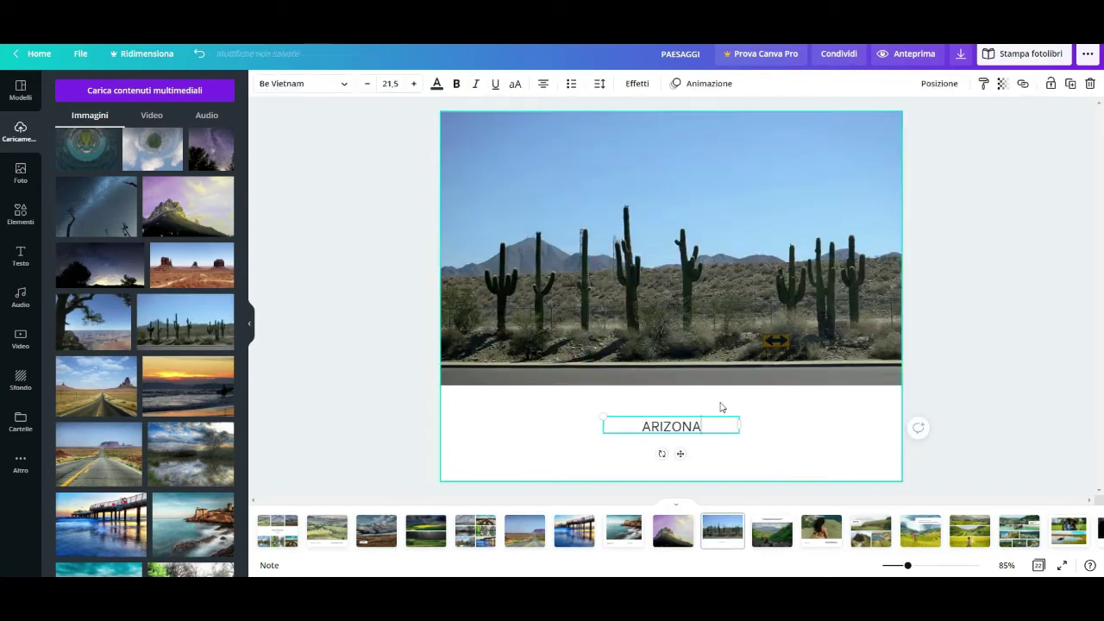
# Replace page 11's valley photo with the straight desert road and rock spires, and change its caption to "MONUMENT VALLEY".
pyautogui.click(771, 531)
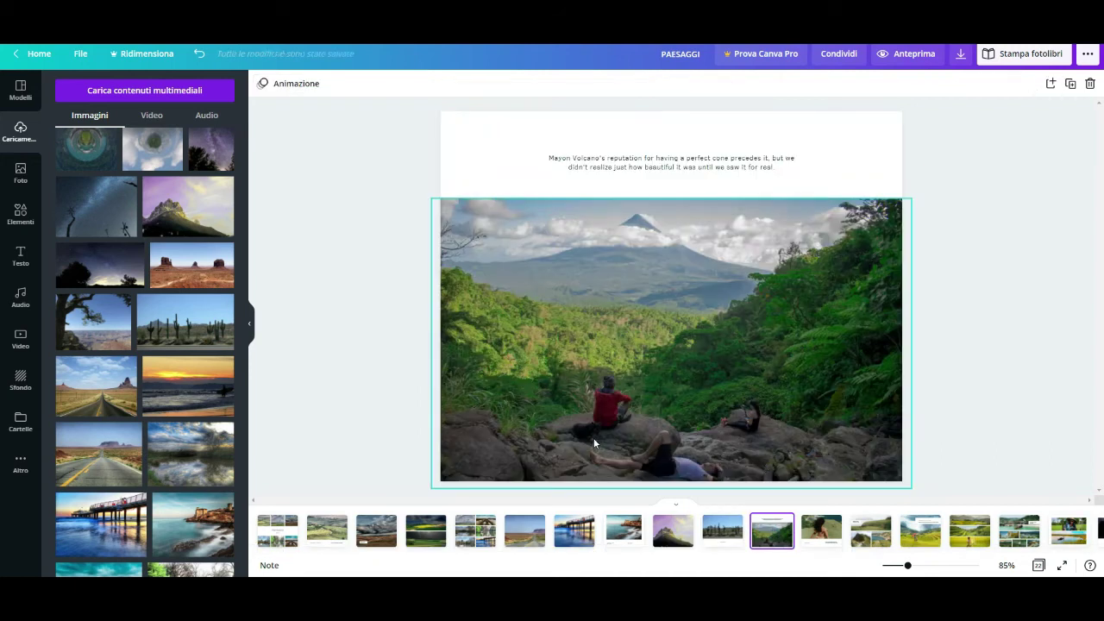
pyautogui.moveTo(96, 386); pyautogui.dragTo(574, 382)
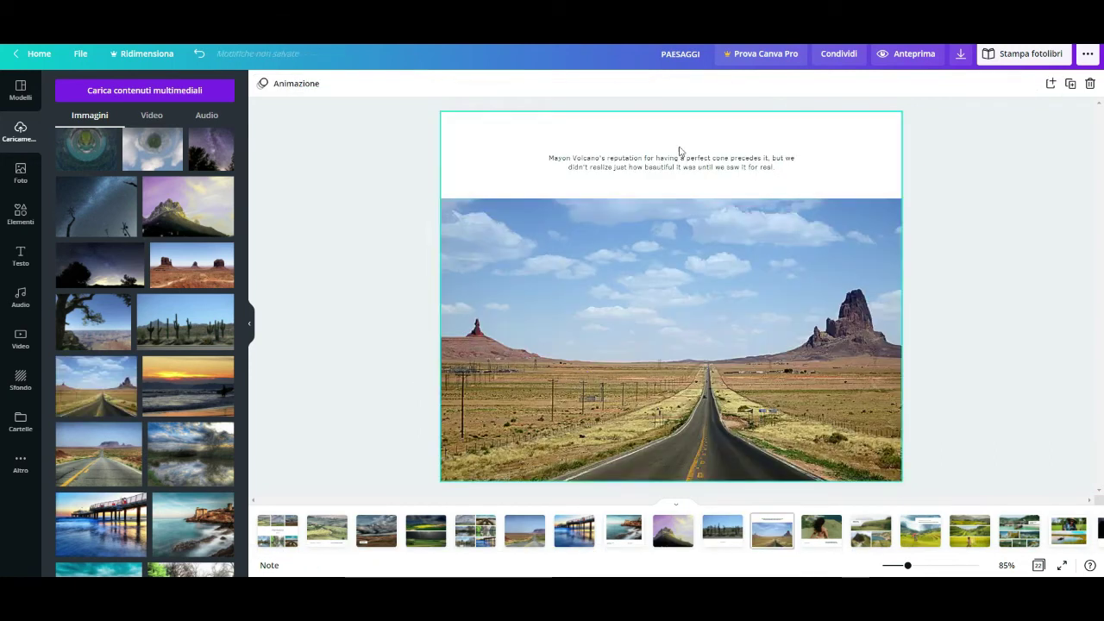
pyautogui.click(680, 162)
pyautogui.tripleClick(790, 170)
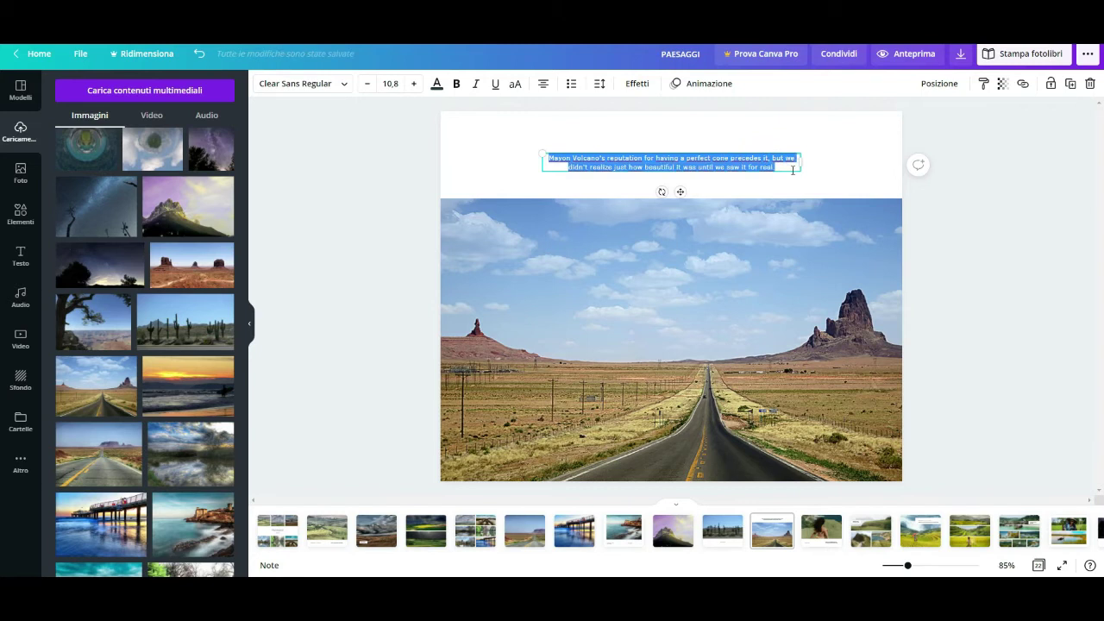
pyautogui.press('BackSpace')
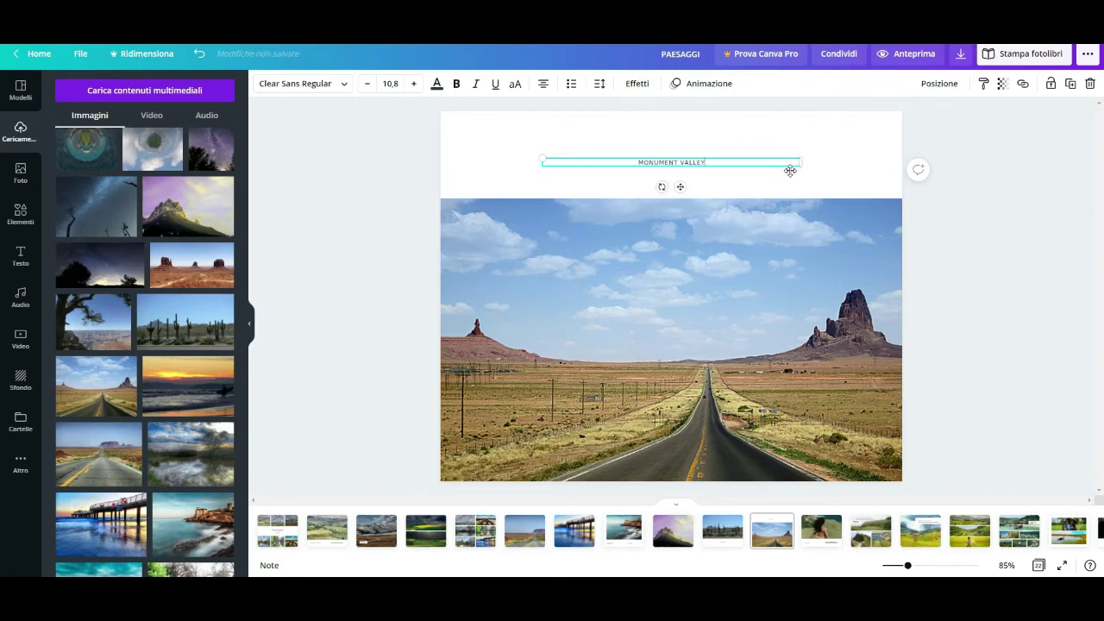
pyautogui.click(949, 293)
# Replace page 12's photo of the woman with the tree-framed canyon view, extending it down close to the captions.
pyautogui.scroll(-3, 771, 461)
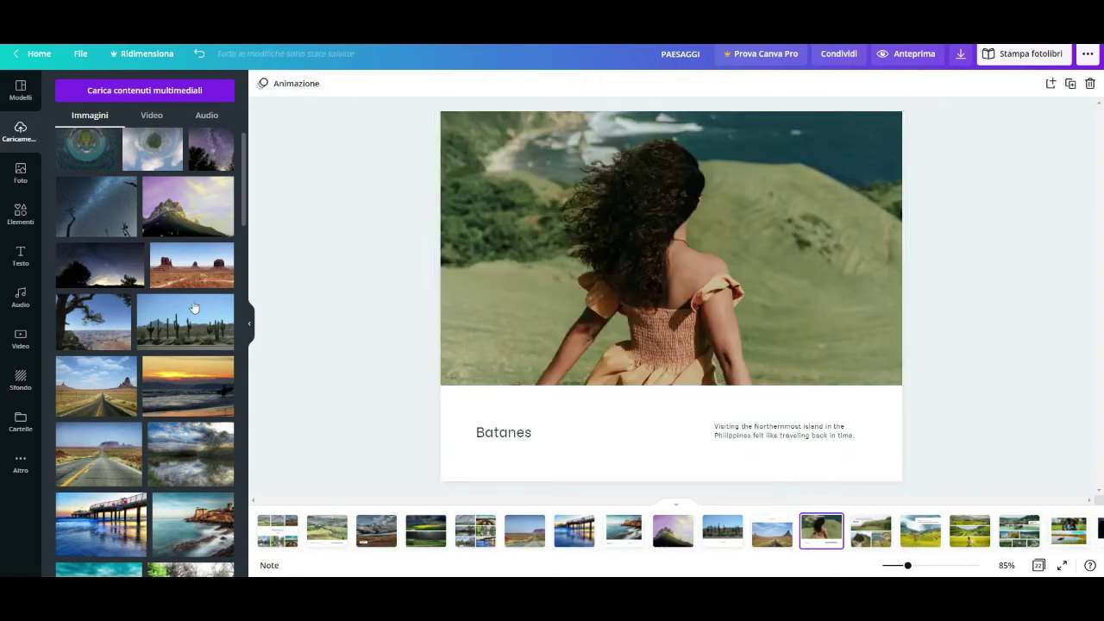
pyautogui.moveTo(120, 313); pyautogui.dragTo(676, 429)
pyautogui.moveTo(680, 291)
pyautogui.mouseDown()
pyautogui.moveTo(681, 260)
pyautogui.moveTo(681, 275)
pyautogui.mouseUp()
# Change page 12's title to "GRAN CANYON" and replace its description with a short text starting "Vista".
pyautogui.click(536, 432)
pyautogui.moveTo(535, 432); pyautogui.dragTo(465, 432)
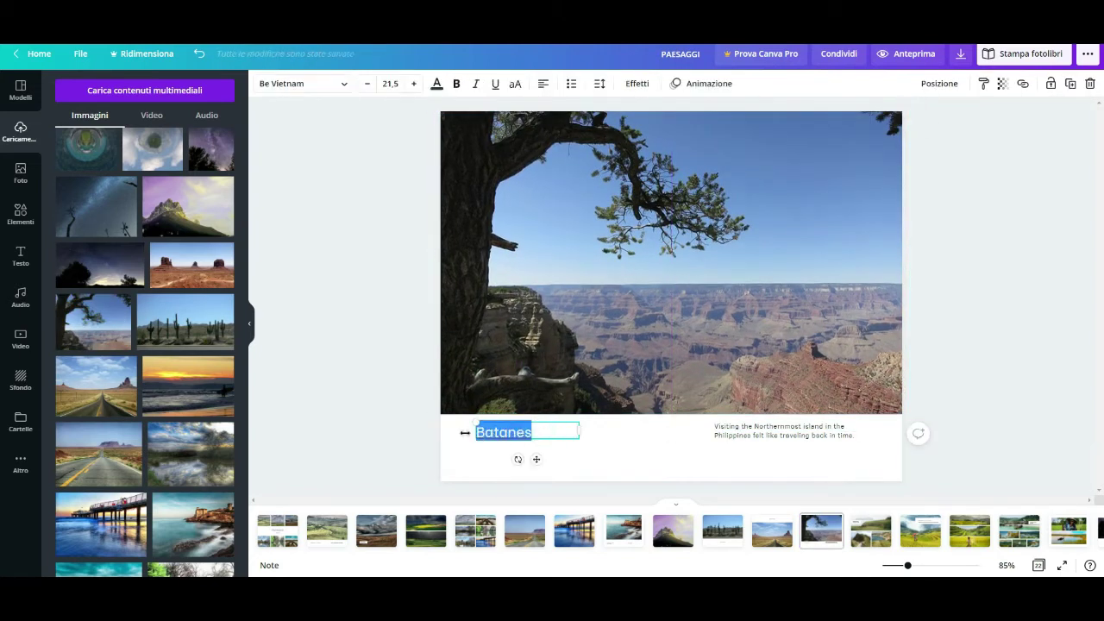
pyautogui.write('GRAN CANYON')
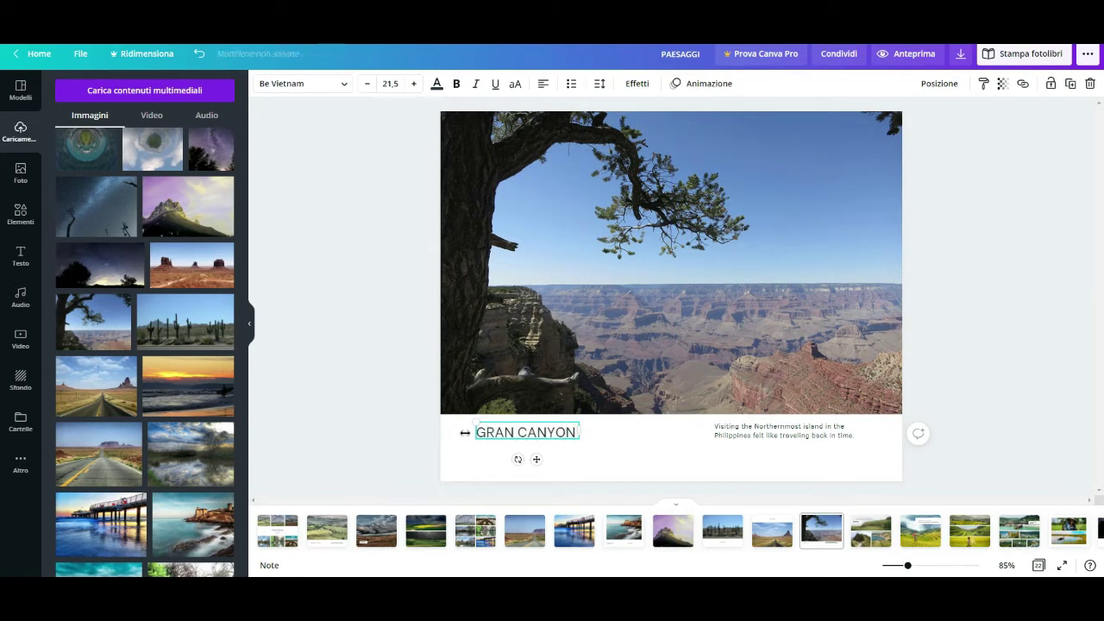
pyautogui.click(783, 437)
pyautogui.press('BackSpace')
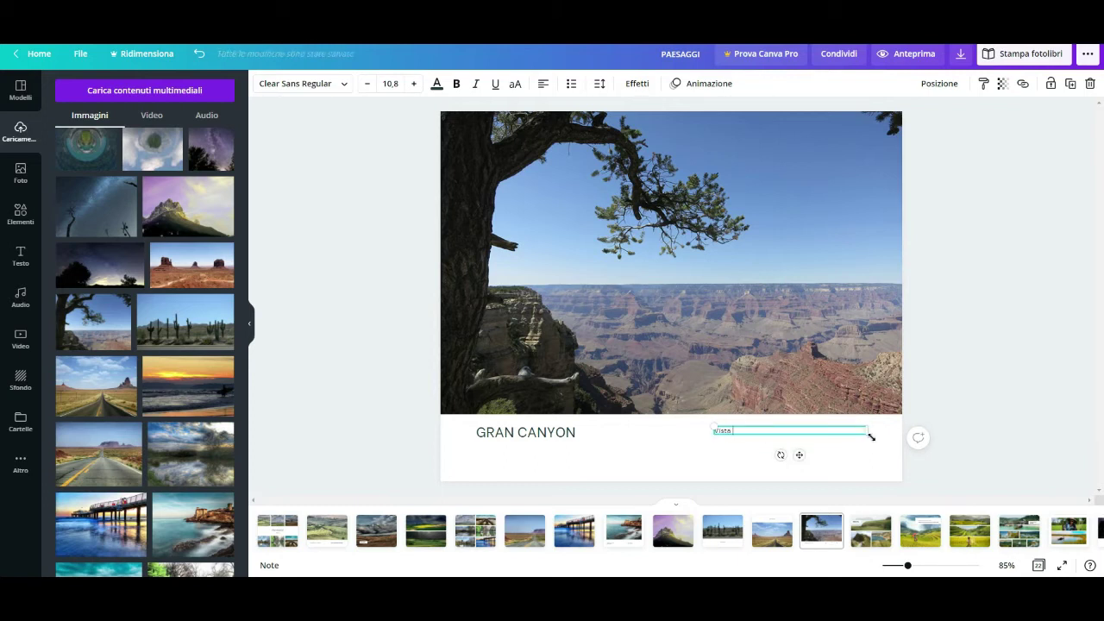
# Open page 13 and try placing the purple starry-sky photo in its lower-left frame.
pyautogui.click(870, 528)
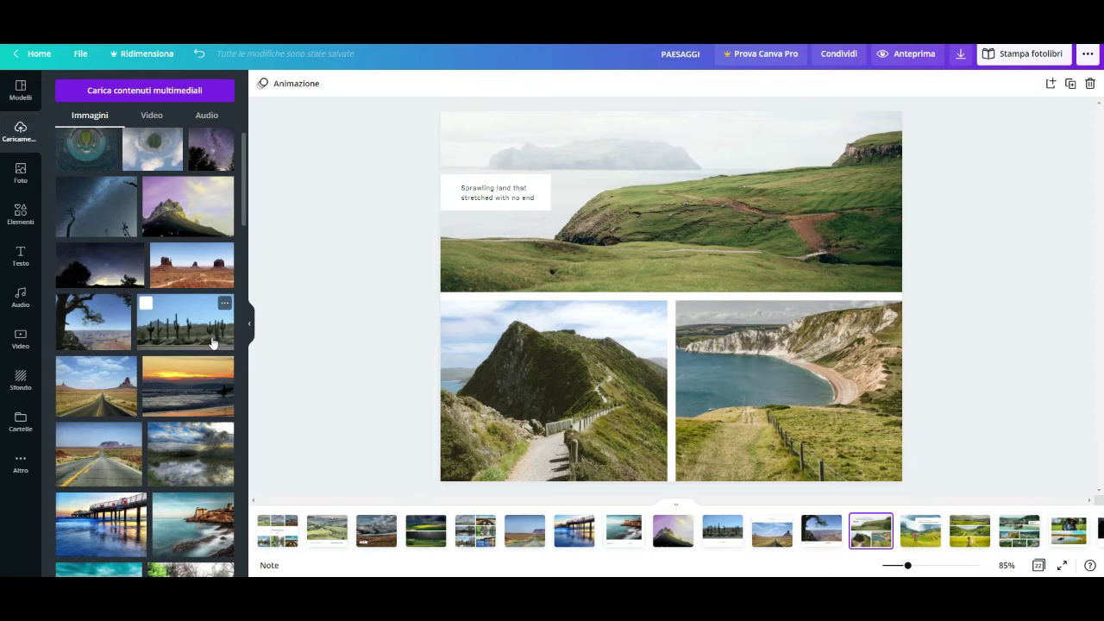
pyautogui.scroll(1, 212, 344)
pyautogui.moveTo(112, 293)
pyautogui.mouseDown()
pyautogui.moveTo(546, 227)
pyautogui.moveTo(547, 214)
pyautogui.moveTo(92, 297)
pyautogui.mouseUp()
pyautogui.moveTo(210, 167); pyautogui.dragTo(575, 359)
pyautogui.hotkey('ctrl', 'z')
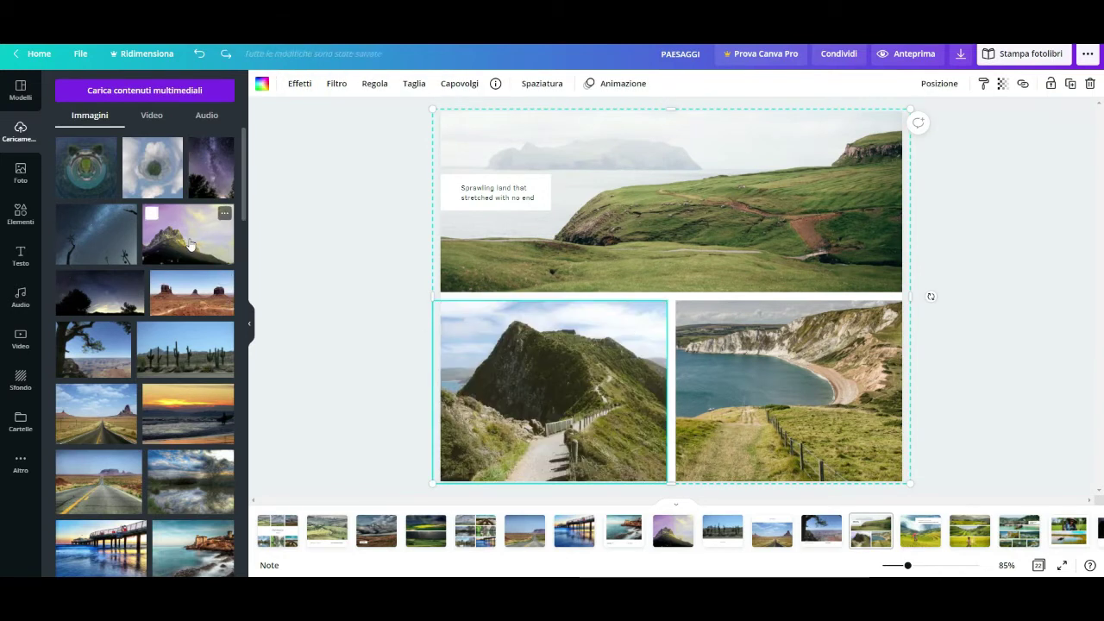
# Fill page 13's wide upper frame with the dark starry-sky photo with silhouetted trees and shift its crop to include the horizon.
pyautogui.scroll(-3, 170, 306)
pyautogui.scroll(3, 170, 305)
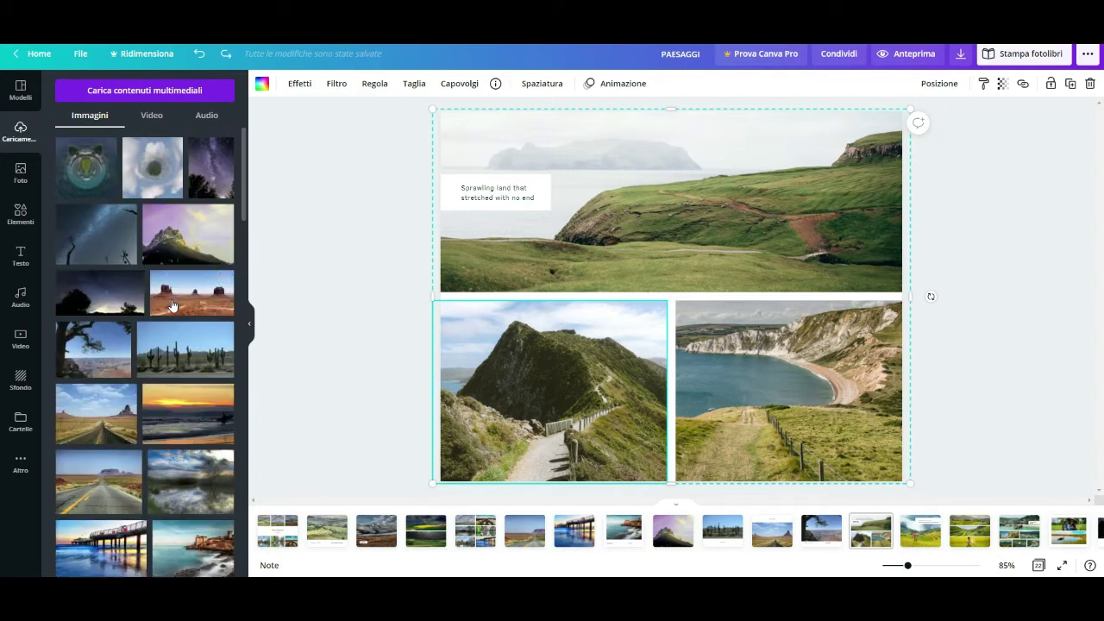
pyautogui.moveTo(107, 292); pyautogui.dragTo(664, 262)
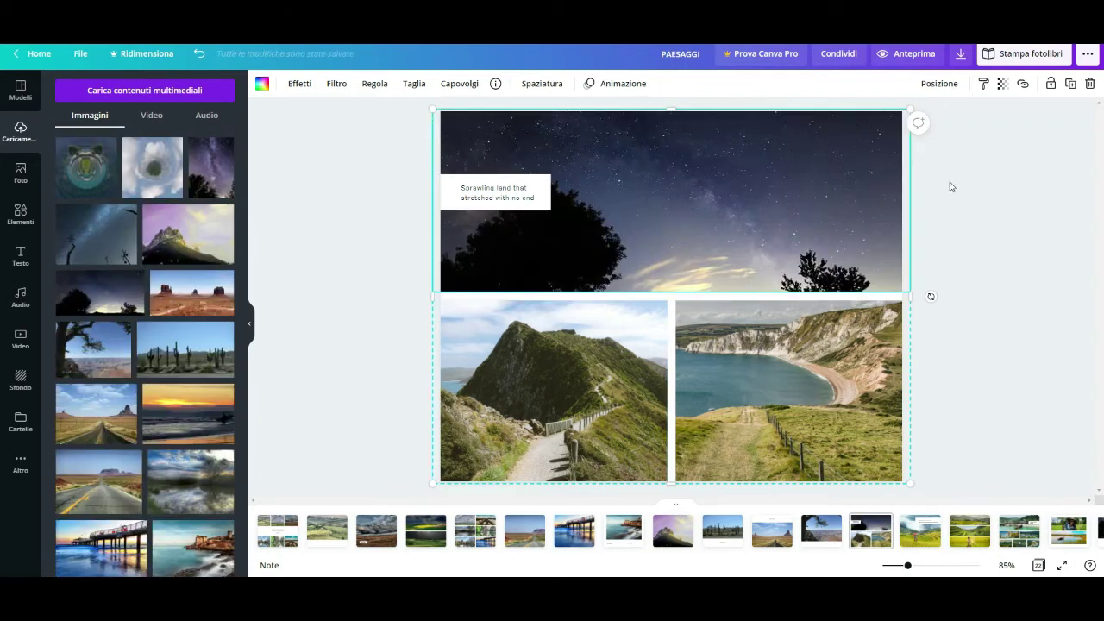
pyautogui.doubleClick(702, 197)
pyautogui.moveTo(702, 198); pyautogui.dragTo(677, 201)
pyautogui.click(1011, 253)
# Replace page 13's caption with "Via Lattea".
pyautogui.doubleClick(487, 198)
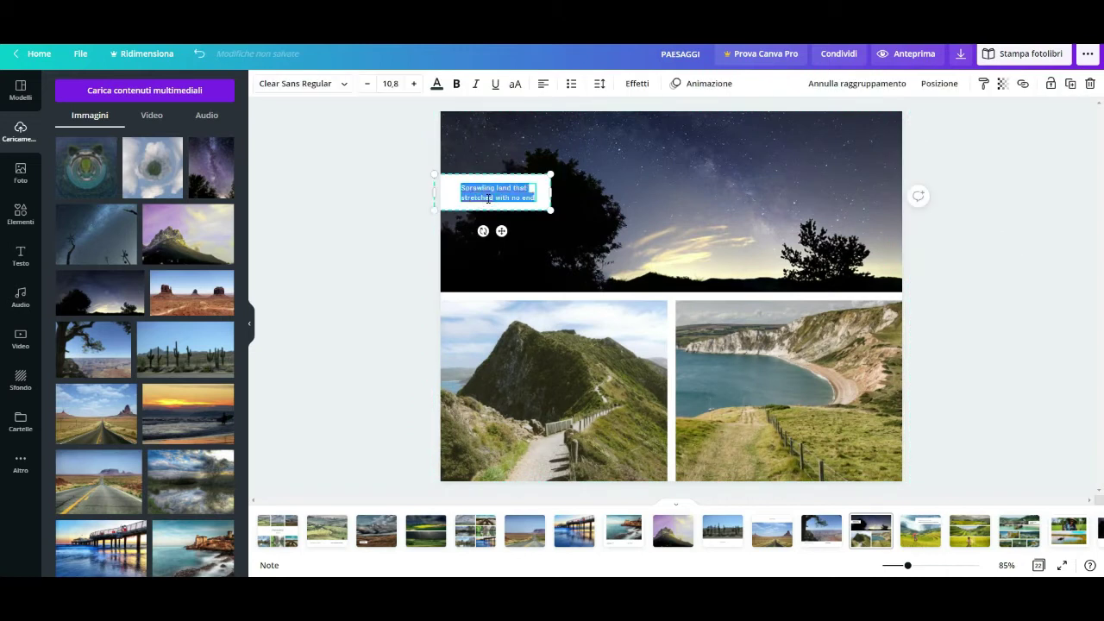
pyautogui.write('Vis')
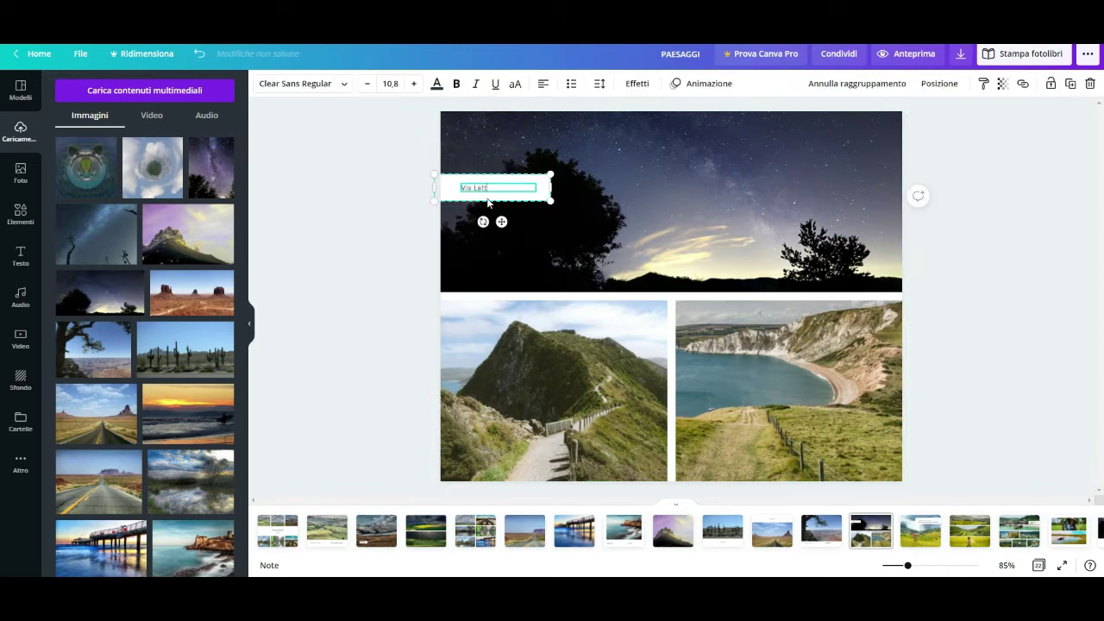
pyautogui.click(362, 215)
# Fill page 13's two lower frames with the branch-framed Milky Way and purple starry-sky photos, adjust the purple photo's crop, and open page 14.
pyautogui.moveTo(96, 241); pyautogui.dragTo(555, 387)
pyautogui.doubleClick(572, 404)
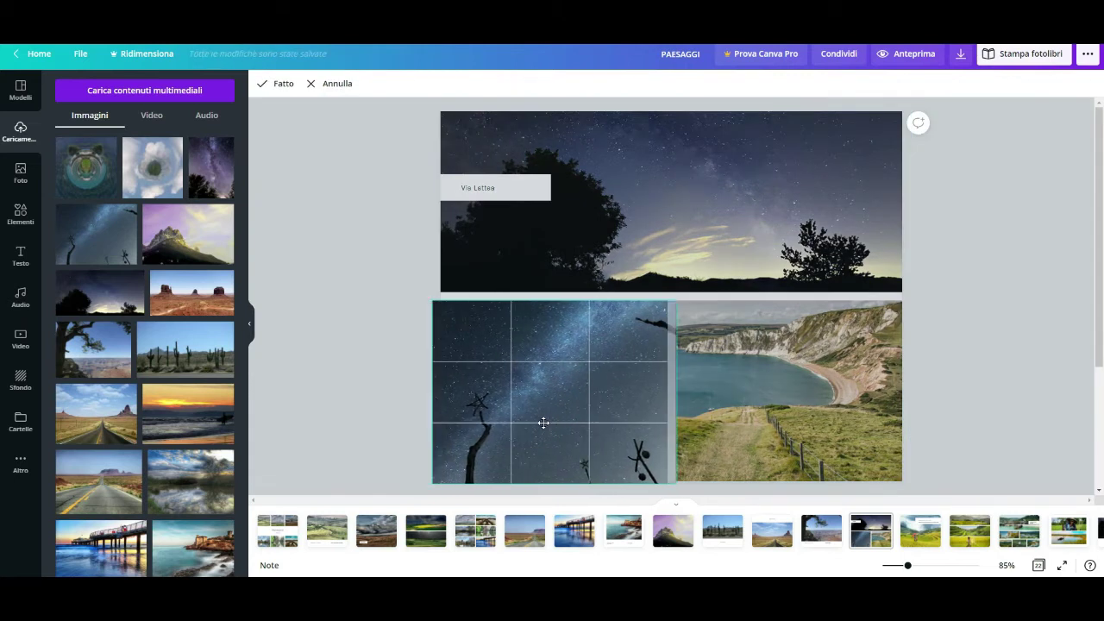
pyautogui.click(603, 348)
pyautogui.moveTo(212, 168); pyautogui.dragTo(748, 380)
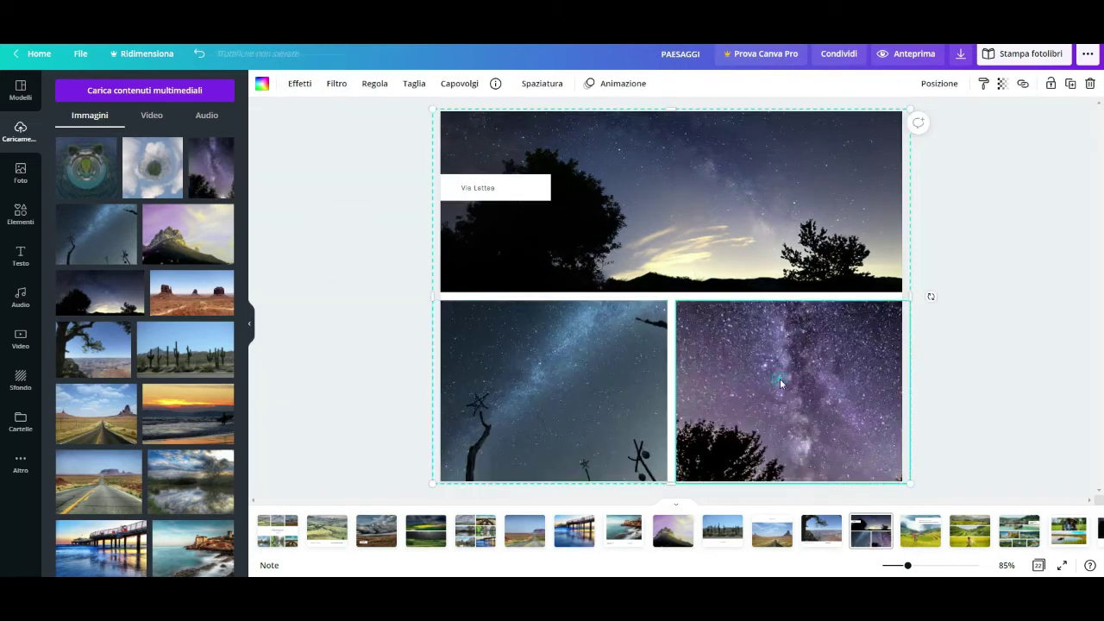
pyautogui.doubleClick(823, 369)
pyautogui.moveTo(822, 367)
pyautogui.mouseDown()
pyautogui.moveTo(819, 335)
pyautogui.moveTo(823, 388)
pyautogui.mouseUp()
pyautogui.click(1063, 412)
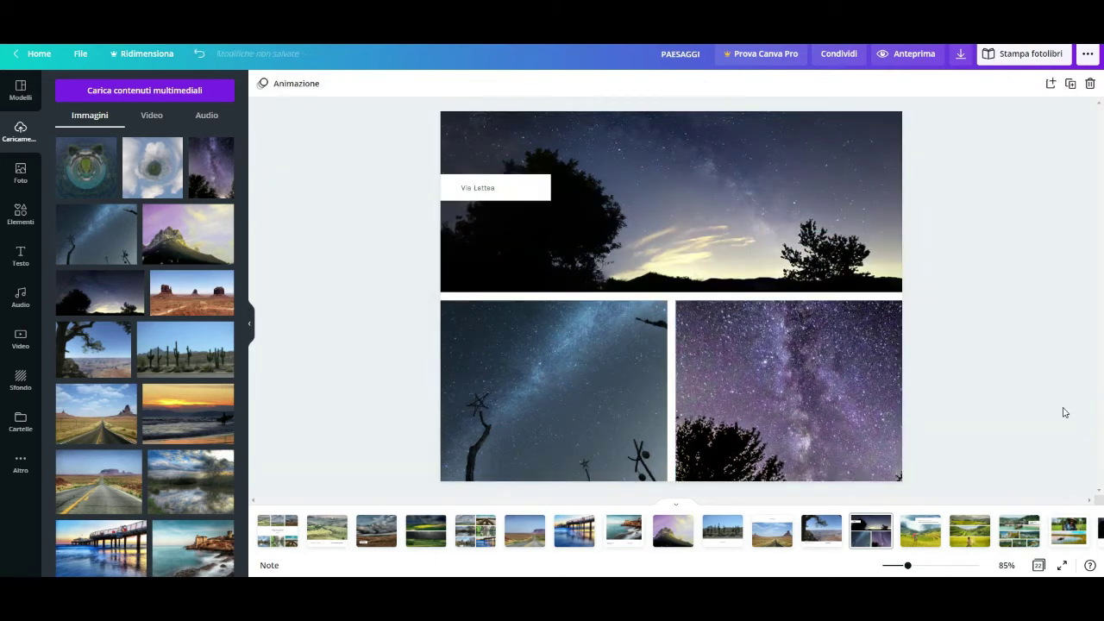
pyautogui.click(931, 541)
pyautogui.moveTo(191, 293); pyautogui.dragTo(641, 245)
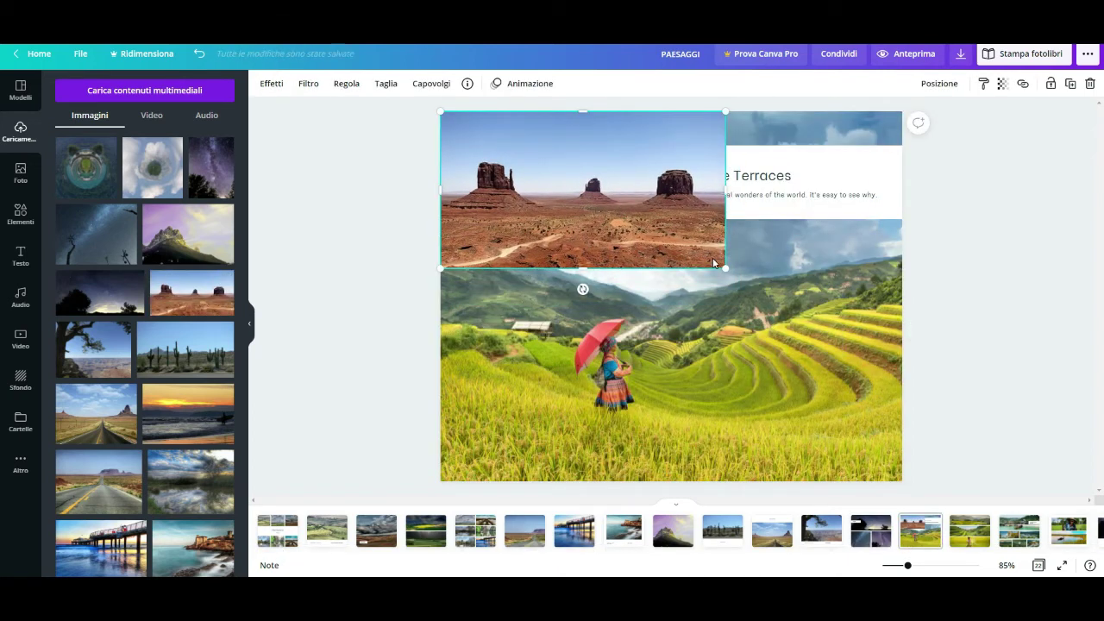
pyautogui.hotkey('ctrl', 'z')
pyautogui.hotkey('ctrl', 'z')
# Add the sunset surfer photo to page 14 and try enlarging it over the whole page.
pyautogui.moveTo(160, 394); pyautogui.dragTo(526, 146)
pyautogui.moveTo(724, 295); pyautogui.dragTo(998, 553)
pyautogui.moveTo(848, 383); pyautogui.dragTo(678, 380)
pyautogui.doubleClick(681, 308)
pyautogui.press('Escape')
pyautogui.hotkey('ctrl', 'z')
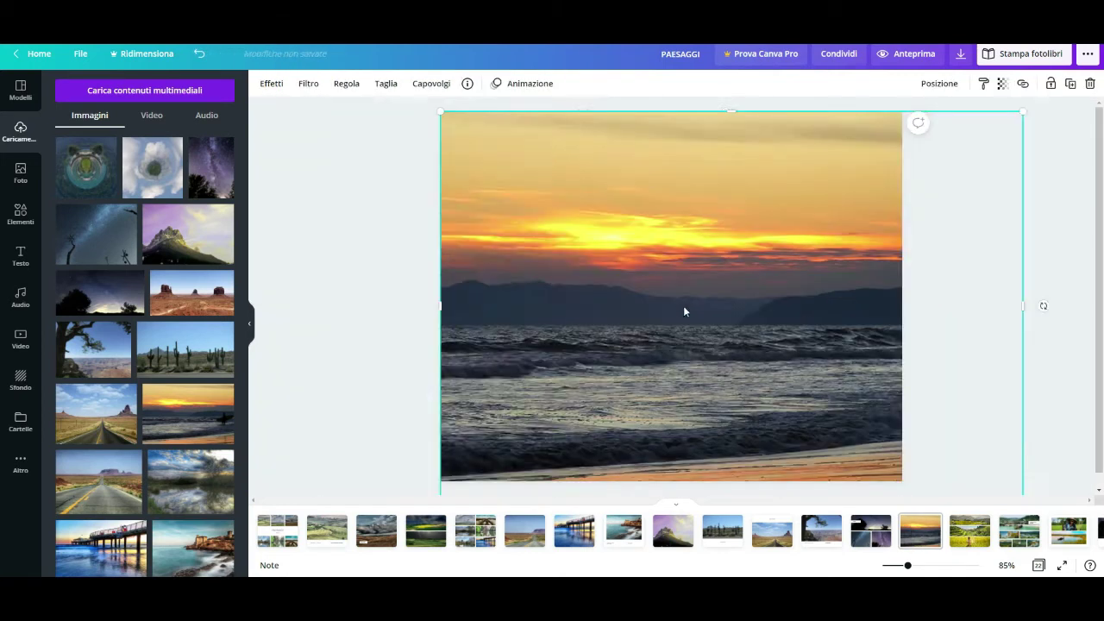
pyautogui.hotkey('ctrl', 'z')
# Layer page 14's caption box above the sunset photo, then enlarge the photo to cover the page and shift it so the surfer shows.
pyautogui.rightClick(831, 182)
pyautogui.click(912, 347)
pyautogui.moveTo(725, 301); pyautogui.dragTo(1001, 480)
pyautogui.moveTo(771, 402); pyautogui.dragTo(676, 399)
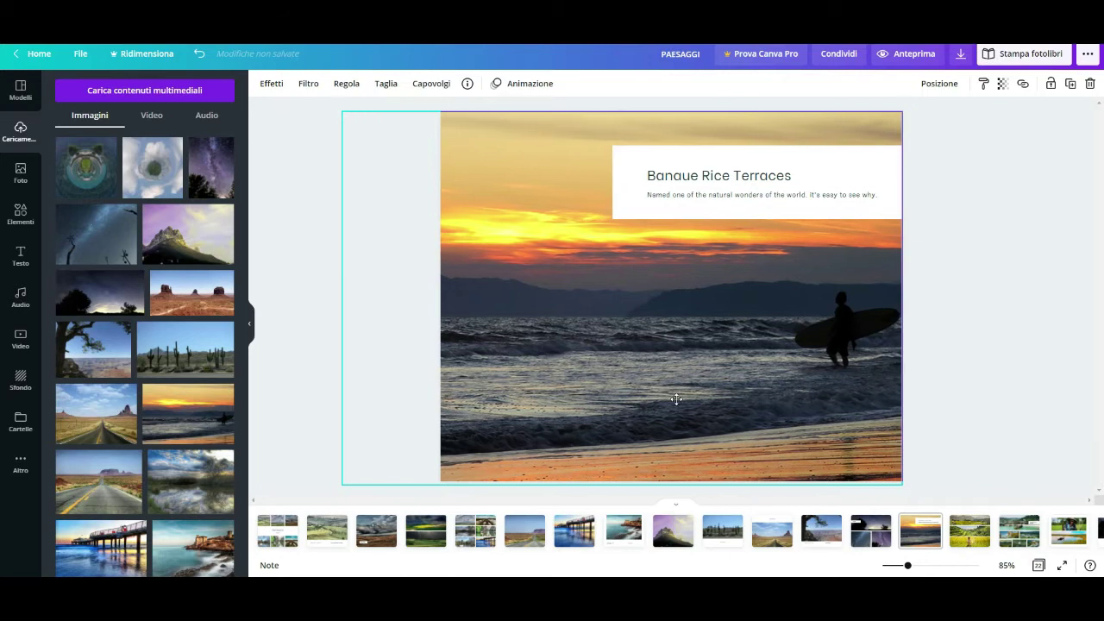
# Change page 14's title to "TRAMONTO" and its description to "Costa Toscana - Serfista".
pyautogui.doubleClick(679, 177)
pyautogui.write('TRAMONTO')
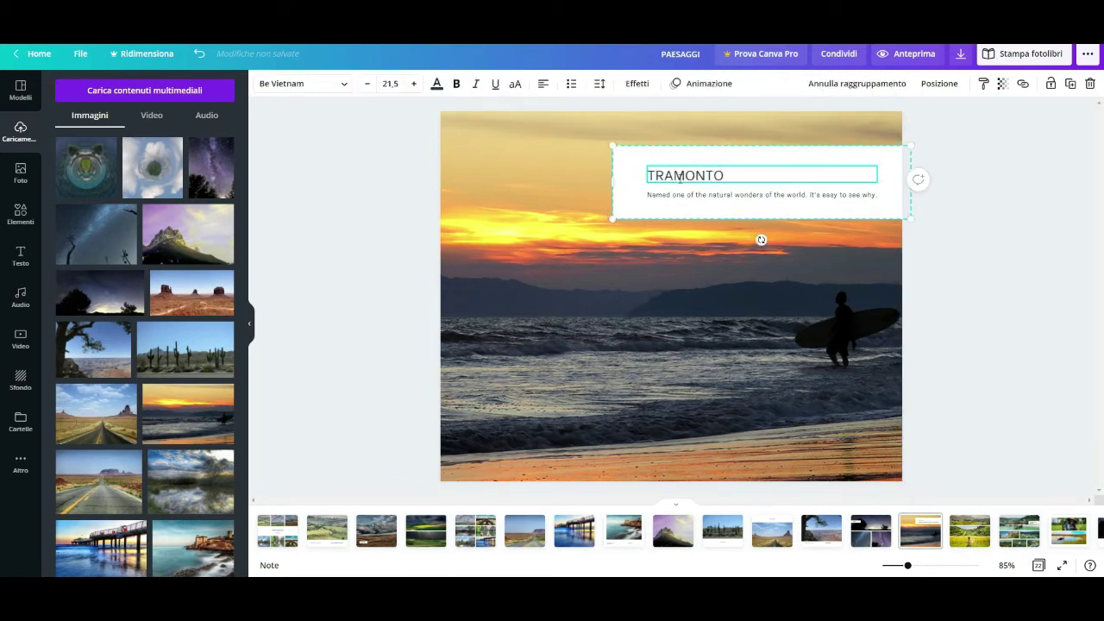
pyautogui.doubleClick(690, 199)
pyautogui.press('BackSpace')
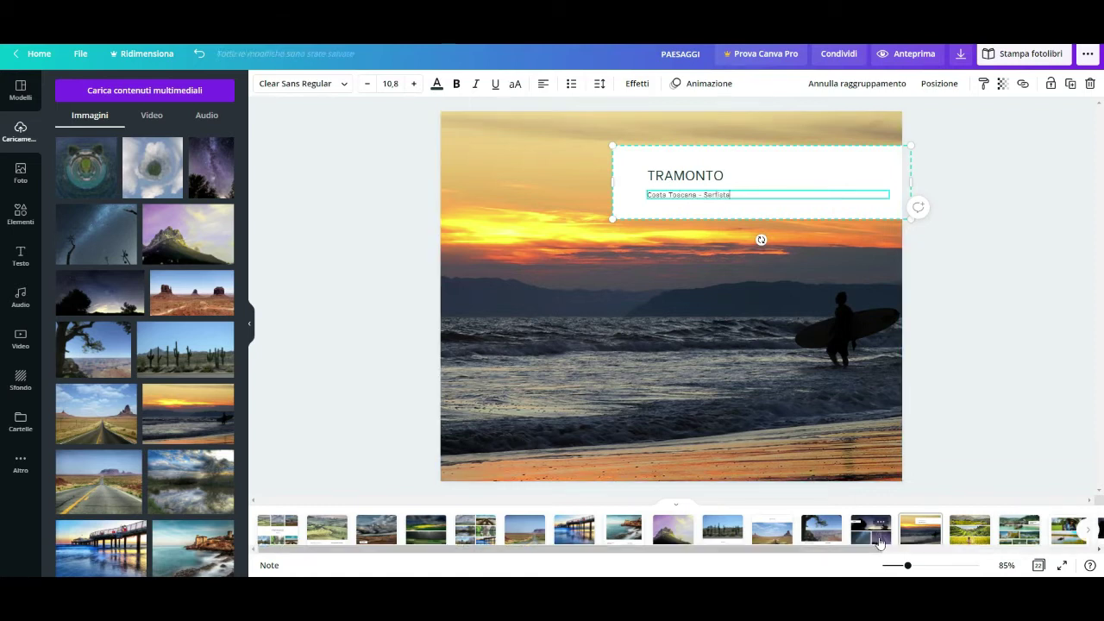
# Delete page 15 with the three rice-field strips and the tropical collage page that follows it.
pyautogui.click(925, 530)
pyautogui.click(962, 534)
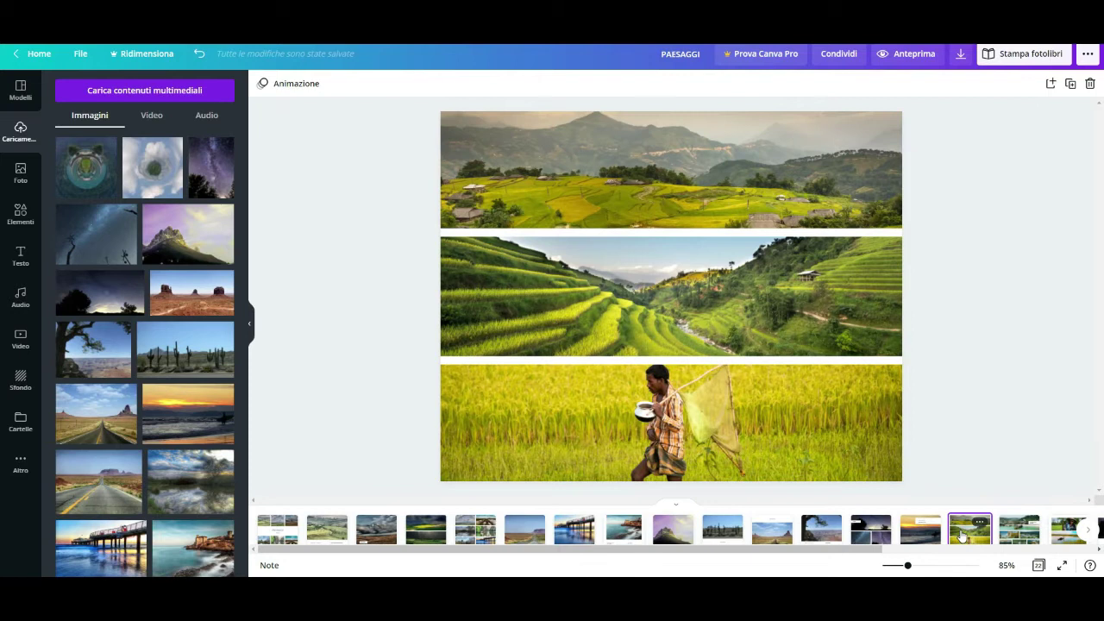
pyautogui.rightClick(971, 537)
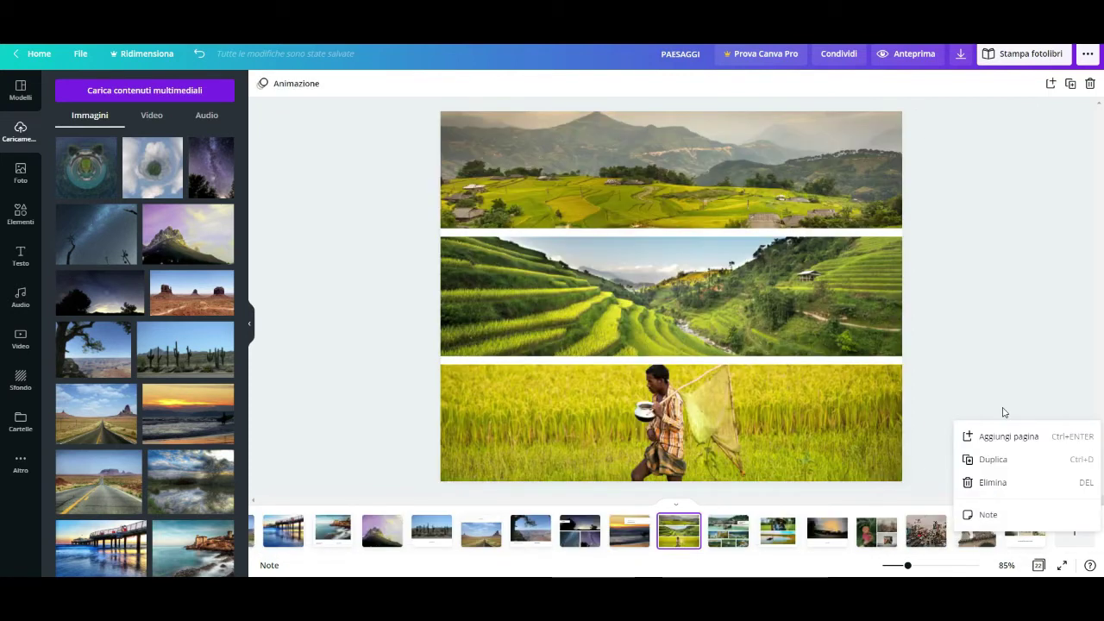
pyautogui.click(1005, 482)
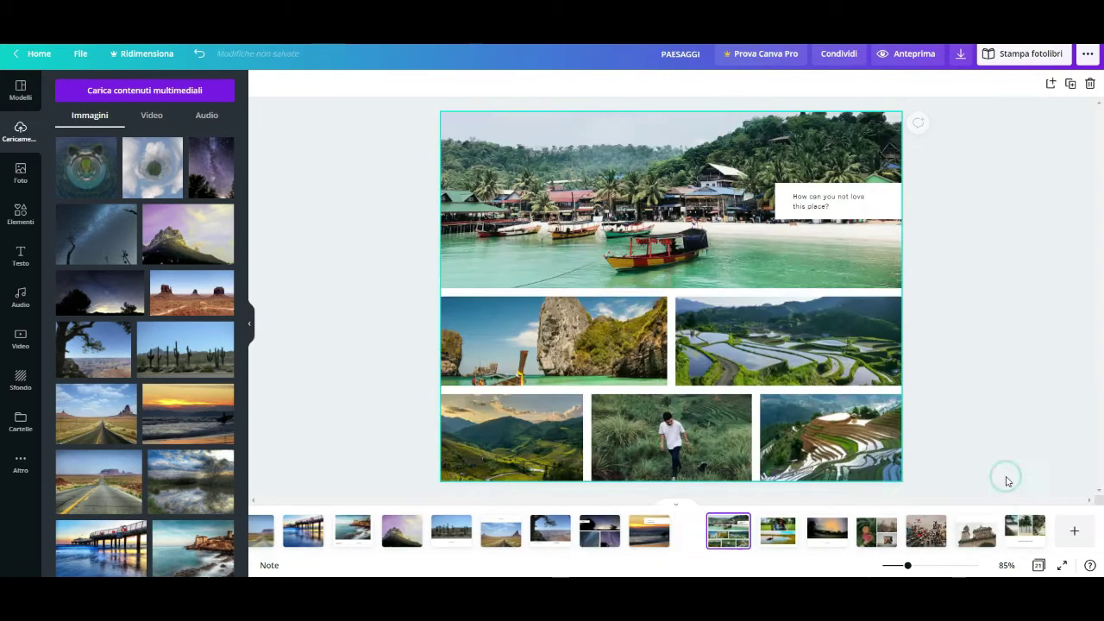
pyautogui.rightClick(729, 532)
pyautogui.click(780, 481)
# Delete the church page, the red blossom page, the dark sunset page and the tropical beach page.
pyautogui.rightClick(967, 535)
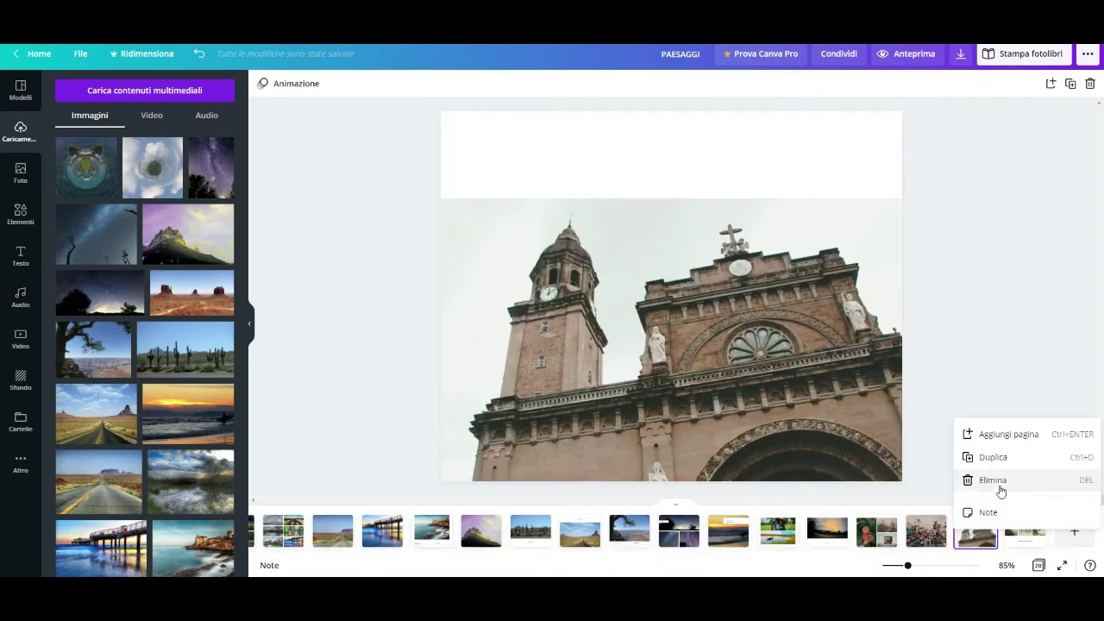
pyautogui.click(1001, 481)
pyautogui.rightClick(974, 533)
pyautogui.click(1000, 481)
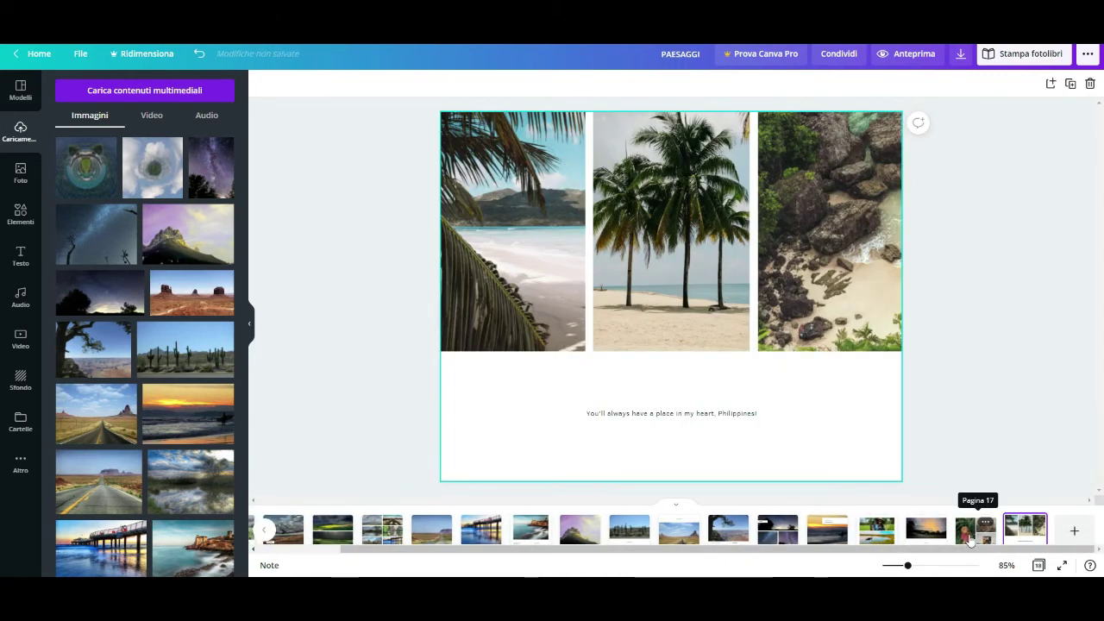
pyautogui.rightClick(928, 530)
pyautogui.click(970, 476)
pyautogui.rightClick(936, 527)
pyautogui.click(973, 474)
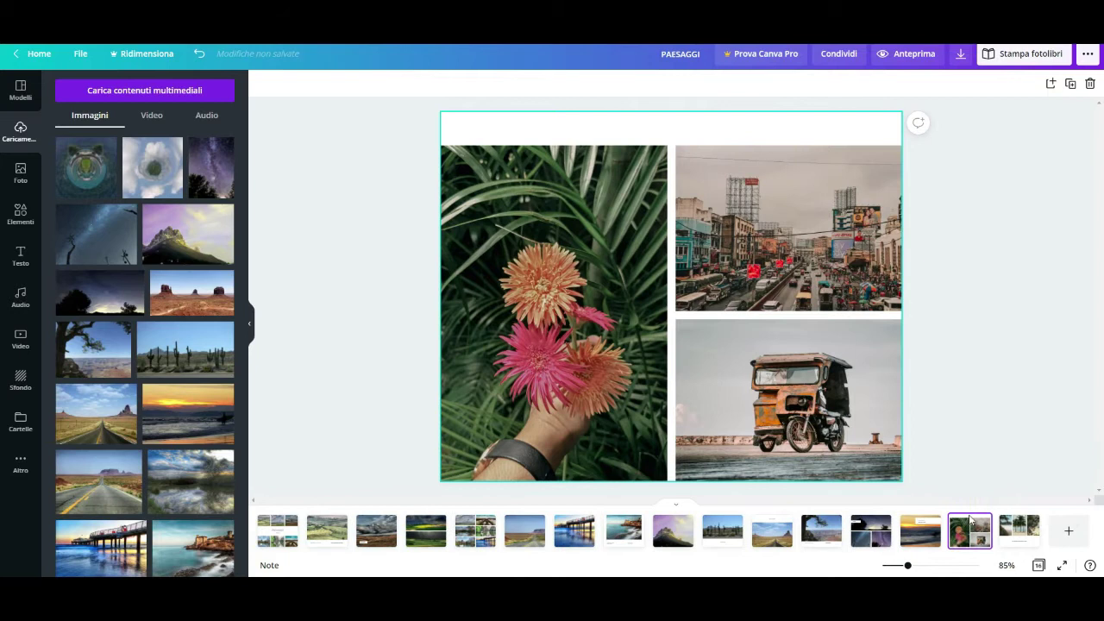
# Replace page 15's city street and tricycle photos with the circular cloud photo and the circular green-and-water photo.
pyautogui.moveTo(153, 167); pyautogui.dragTo(733, 258)
pyautogui.moveTo(86, 167); pyautogui.dragTo(770, 400)
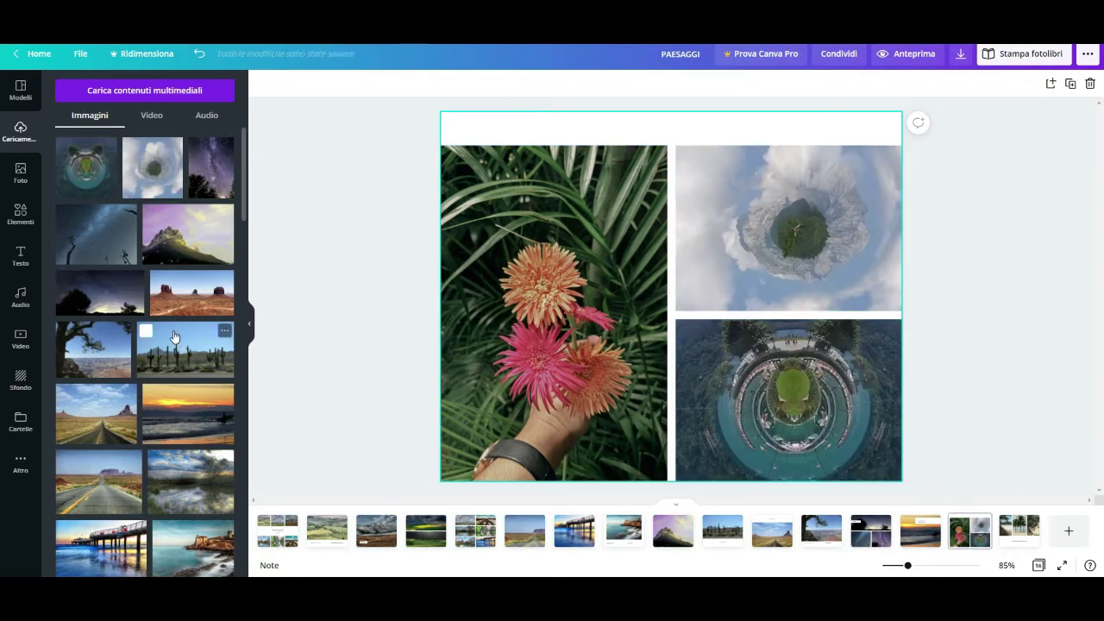
# Replace page 15's tall flower photo with the panoramic hills under a stormy sky and shift its crop to the yellow field.
pyautogui.scroll(-10, 182, 334)
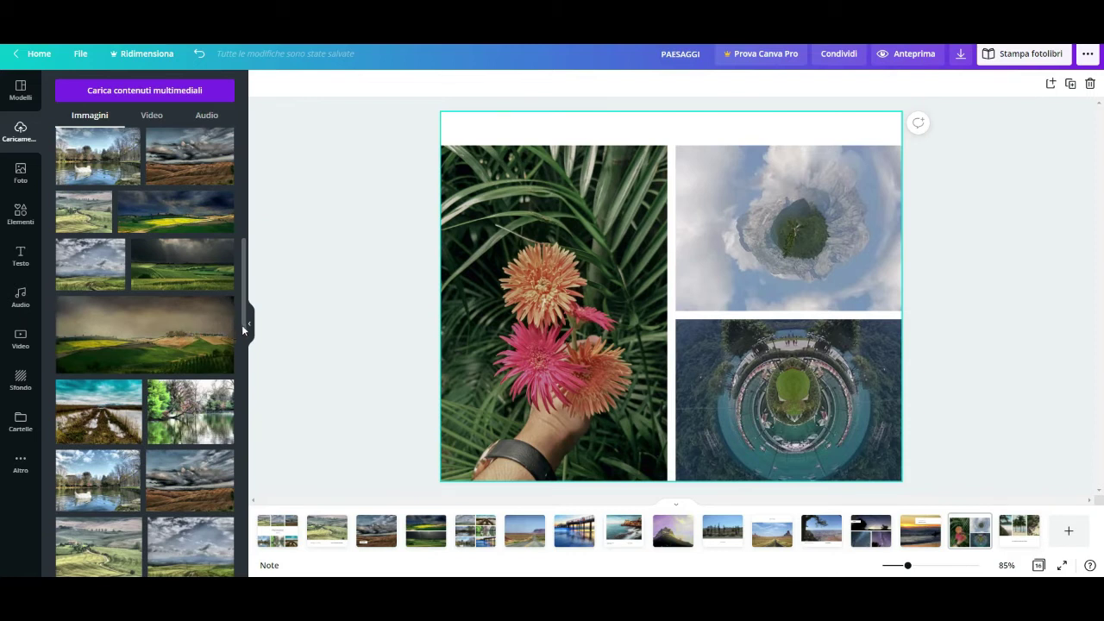
pyautogui.click(664, 471)
pyautogui.press('Delete')
pyautogui.click(536, 298)
pyautogui.moveTo(138, 315); pyautogui.dragTo(437, 301)
pyautogui.doubleClick(549, 305)
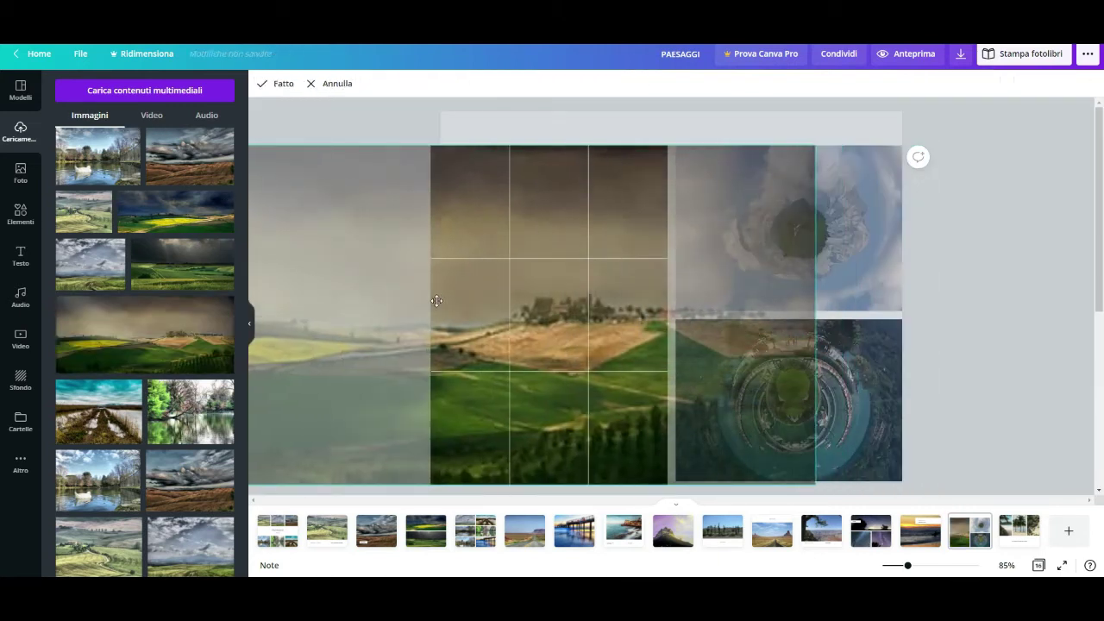
pyautogui.click(897, 279)
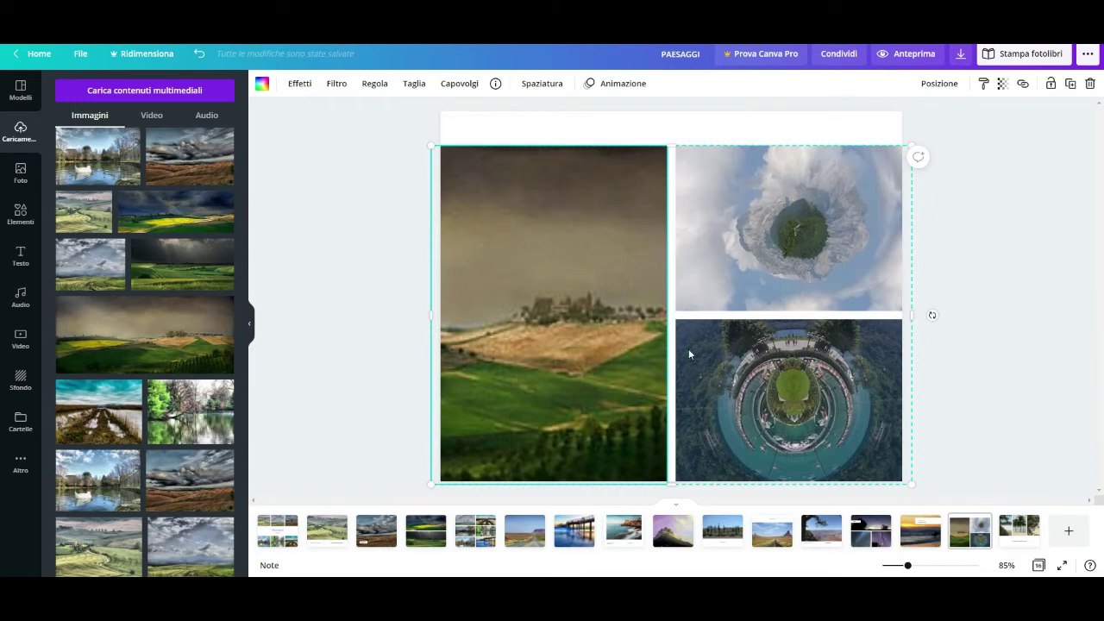
pyautogui.doubleClick(547, 285)
pyautogui.moveTo(547, 286); pyautogui.dragTo(942, 274)
pyautogui.doubleClick(574, 233)
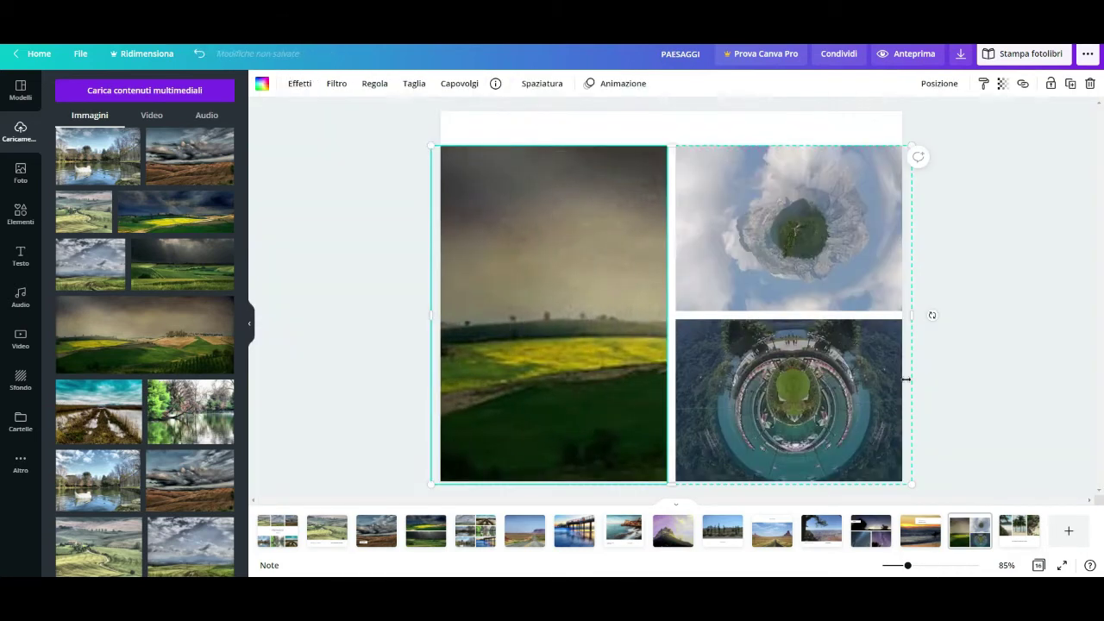
# Open page 16 and delete its beach and palm photos.
pyautogui.click(1013, 526)
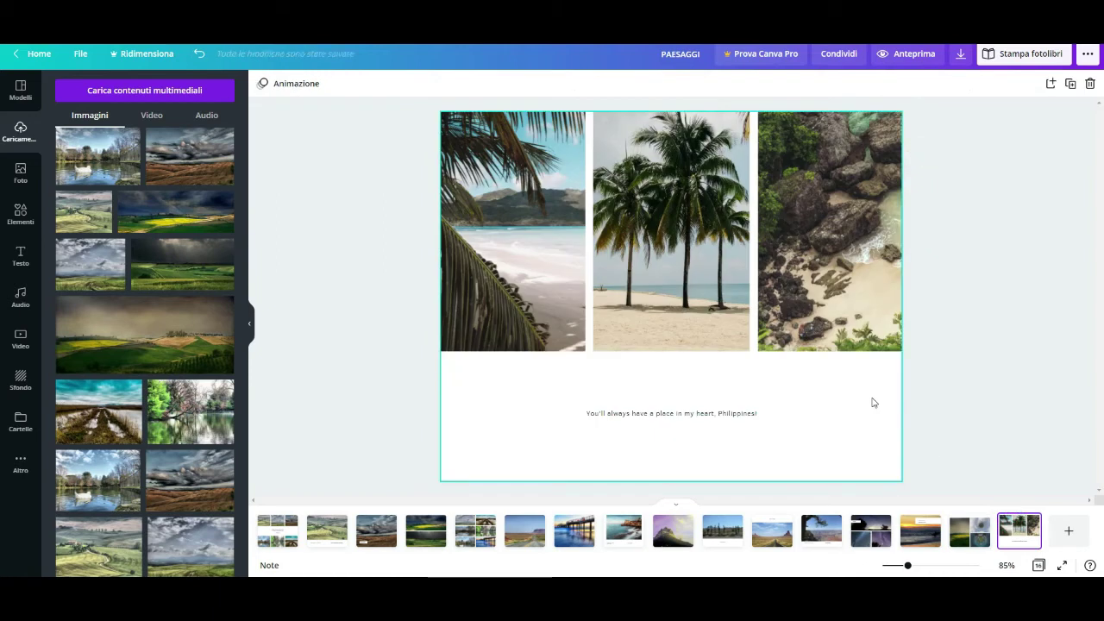
pyautogui.scroll(10, 174, 235)
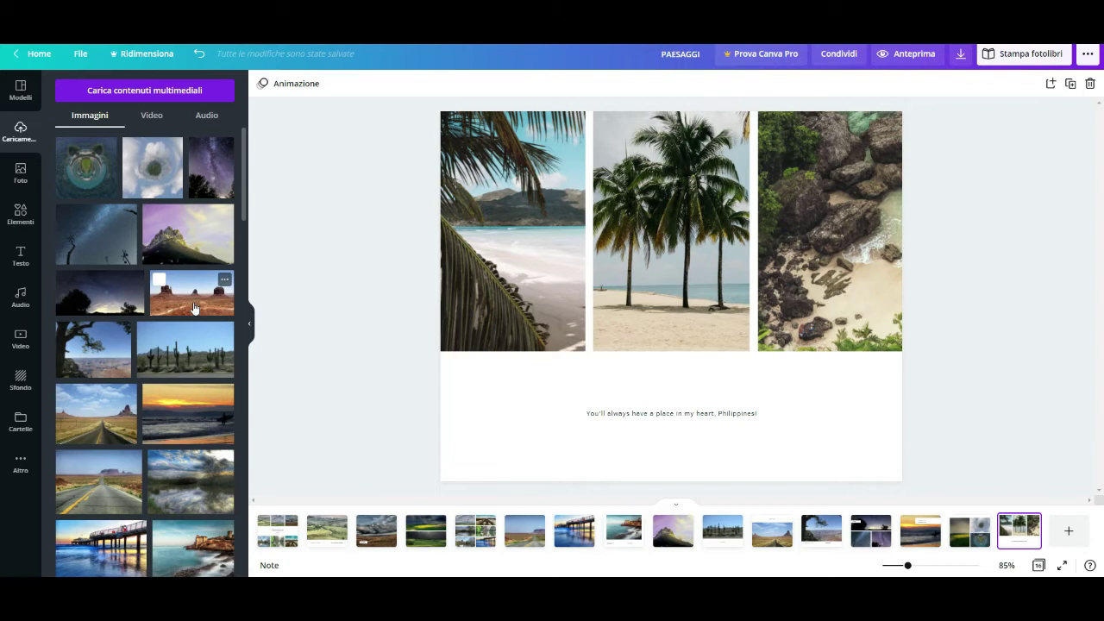
pyautogui.click(483, 239)
pyautogui.press('Delete')
pyautogui.press('Delete')
pyautogui.moveTo(192, 292); pyautogui.dragTo(752, 399)
pyautogui.doubleClick(739, 439)
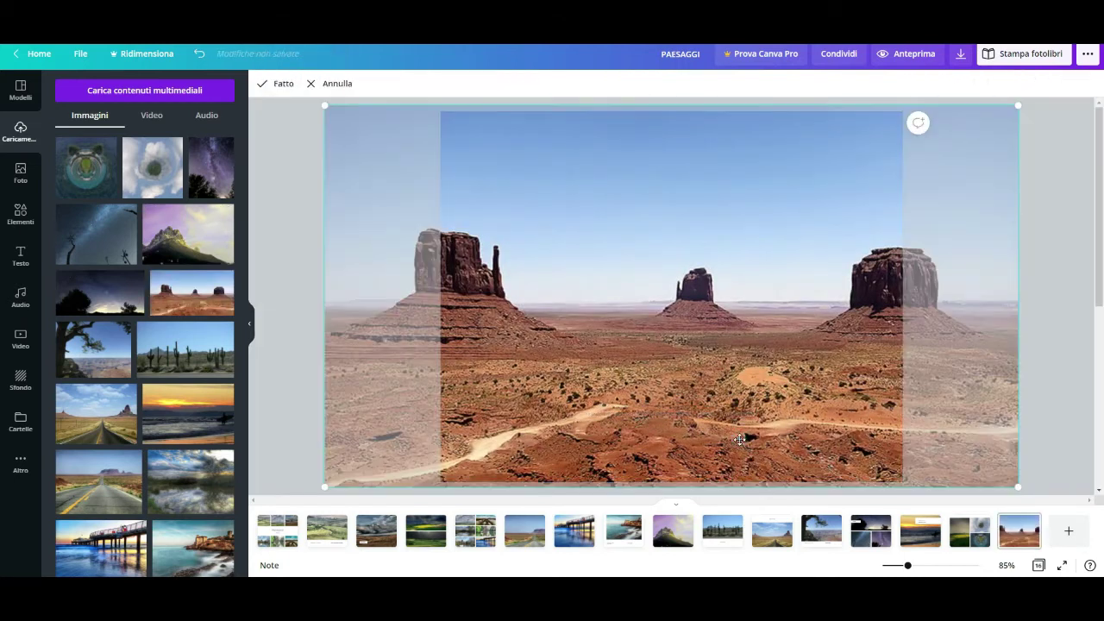
pyautogui.moveTo(1018, 484); pyautogui.dragTo(1007, 480)
pyautogui.moveTo(636, 281); pyautogui.dragTo(709, 261)
pyautogui.doubleClick(709, 261)
pyautogui.doubleClick(886, 454)
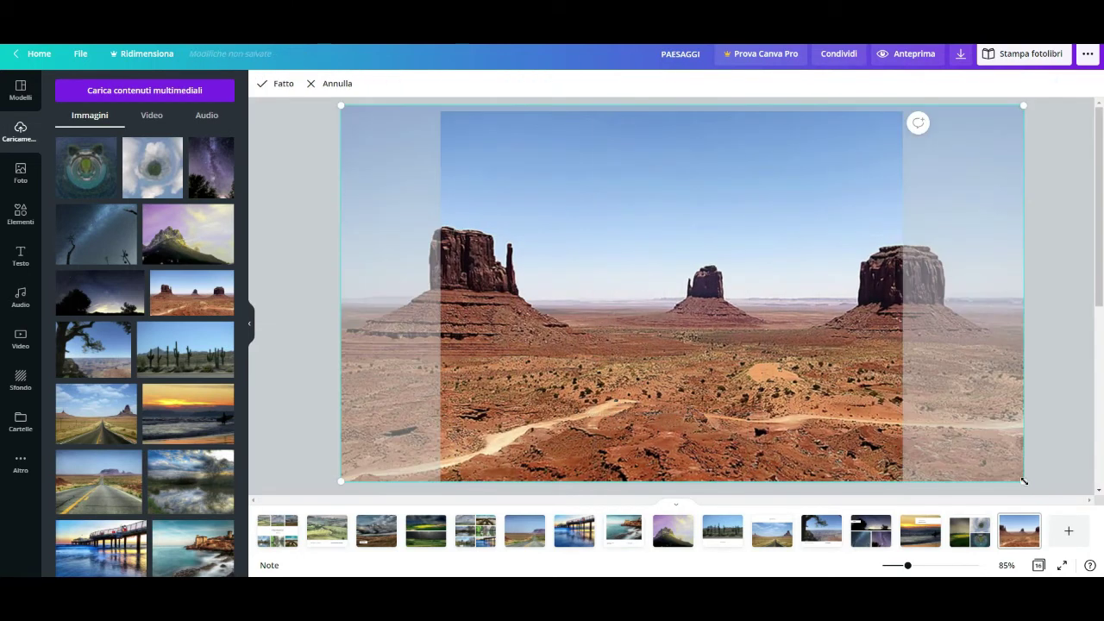
pyautogui.press('Delete')
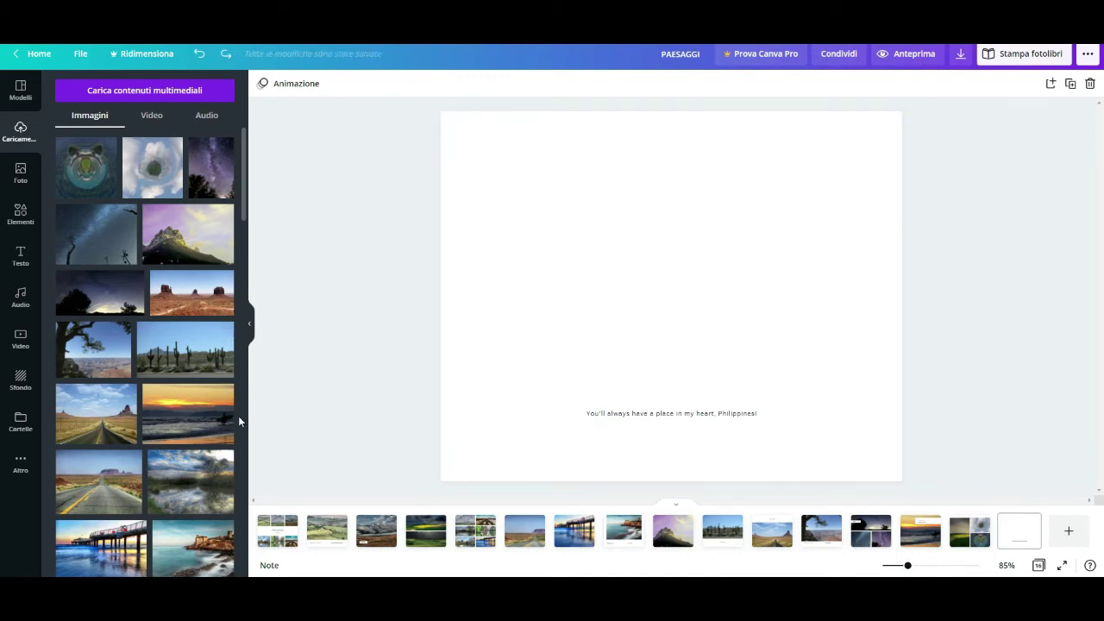
# Add the desert buttes photo to page 16, widen it on both sides into a panoramic strip, and place it centred above the caption.
pyautogui.click(191, 293)
pyautogui.moveTo(637, 295); pyautogui.dragTo(632, 207)
pyautogui.moveTo(806, 207); pyautogui.dragTo(865, 207)
pyautogui.moveTo(521, 207); pyautogui.dragTo(477, 207)
pyautogui.moveTo(591, 208); pyautogui.dragTo(592, 232)
# Replace page 16's caption with "PAESAGGI by" followed by the author's full name.
pyautogui.click(646, 411)
pyautogui.click(647, 412)
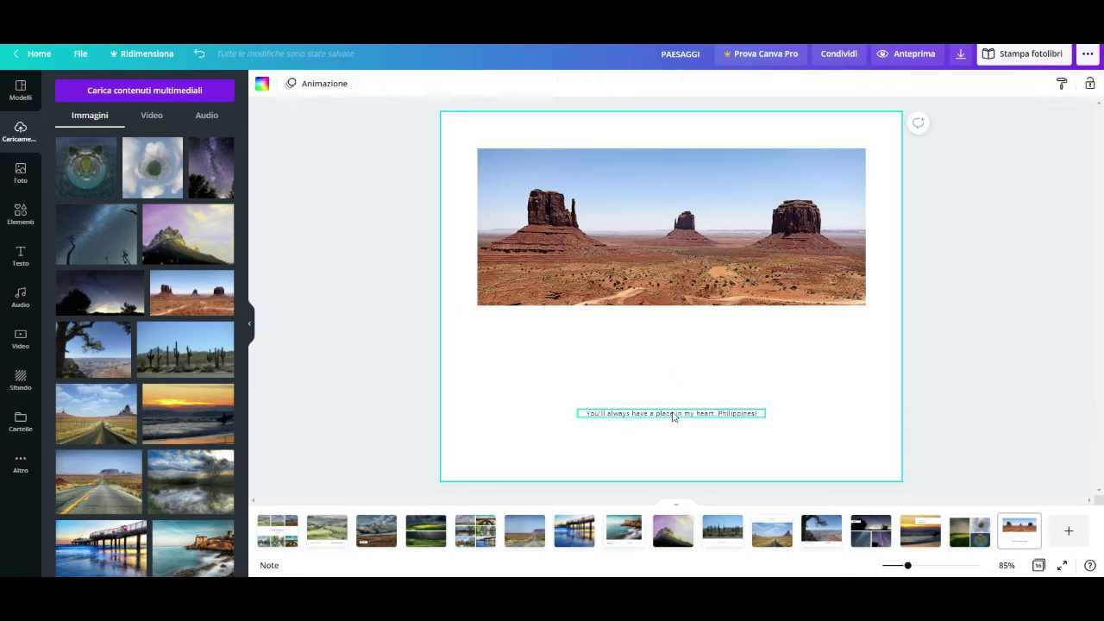
pyautogui.press('BackSpace')
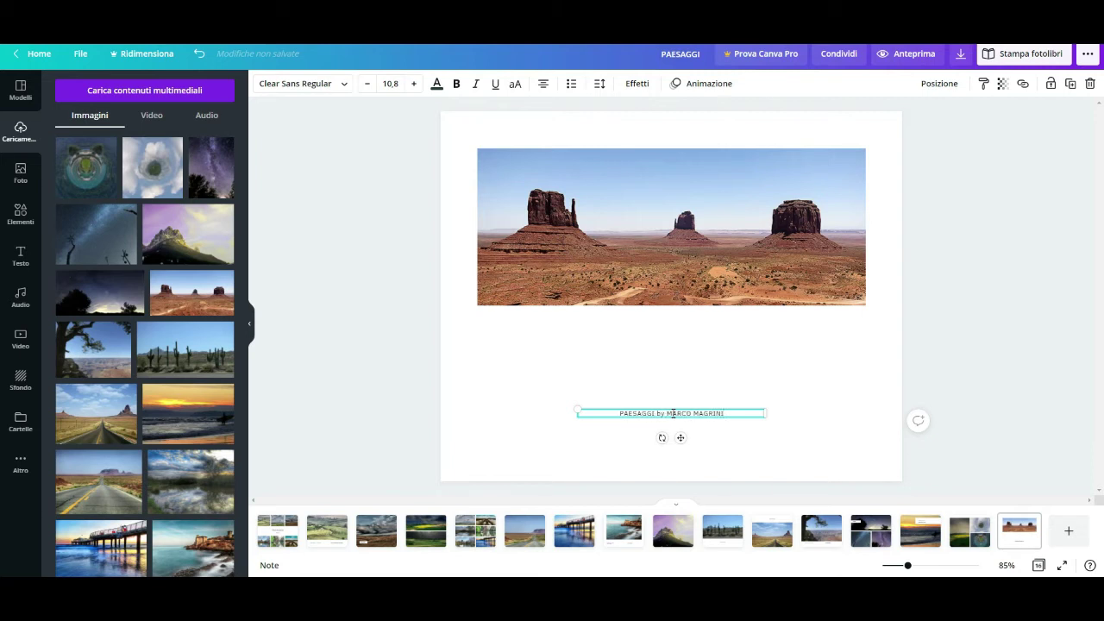
# Leave the photo book and open the project "Copia di Finale per mostre" from the list of own projects.
pyautogui.click(34, 54)
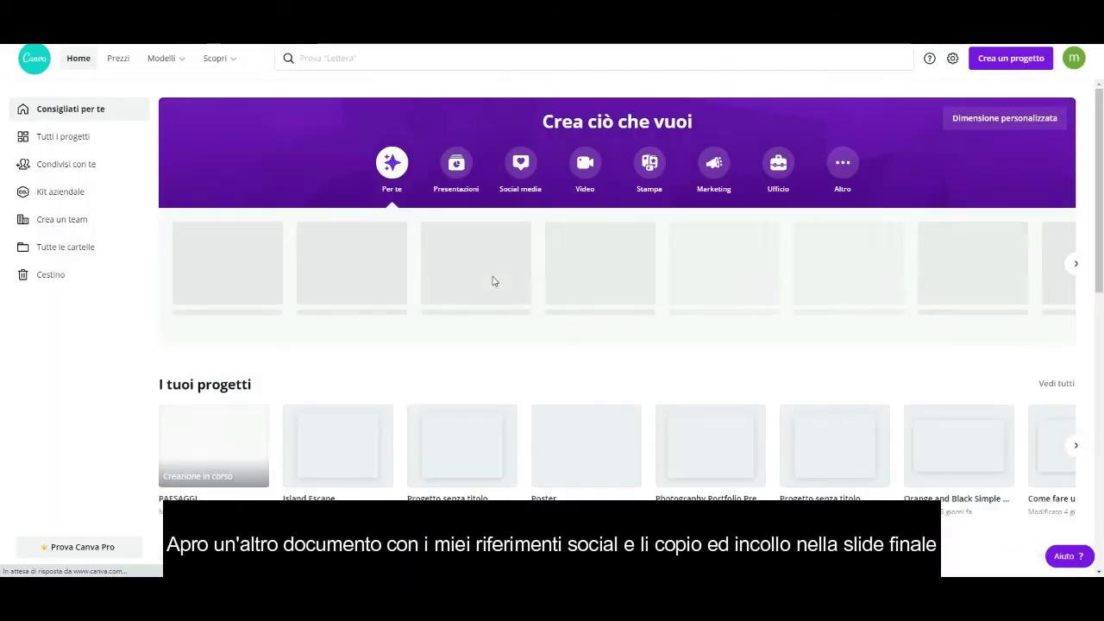
pyautogui.click(1073, 445)
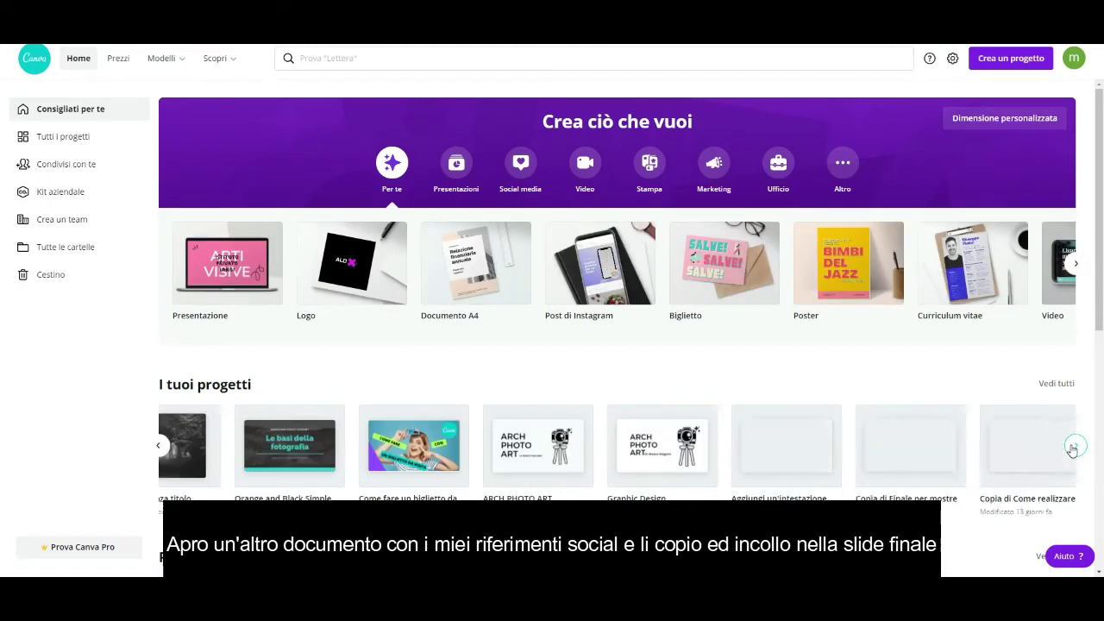
pyautogui.click(733, 444)
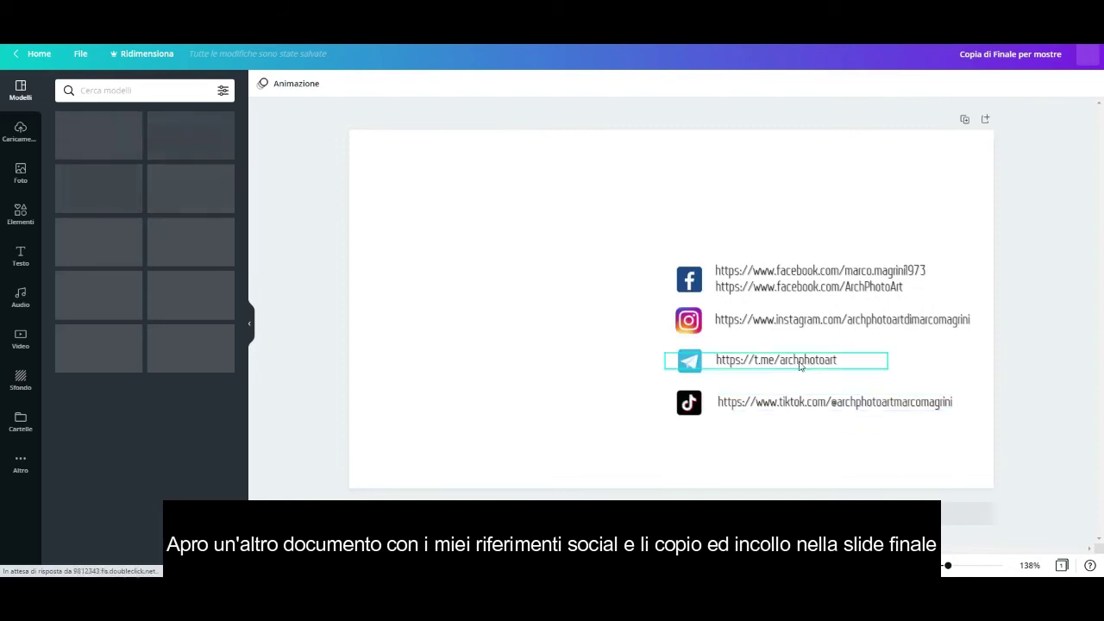
pyautogui.moveTo(767, 319); pyautogui.dragTo(987, 463)
pyautogui.click(783, 336)
pyautogui.rightClick(783, 337)
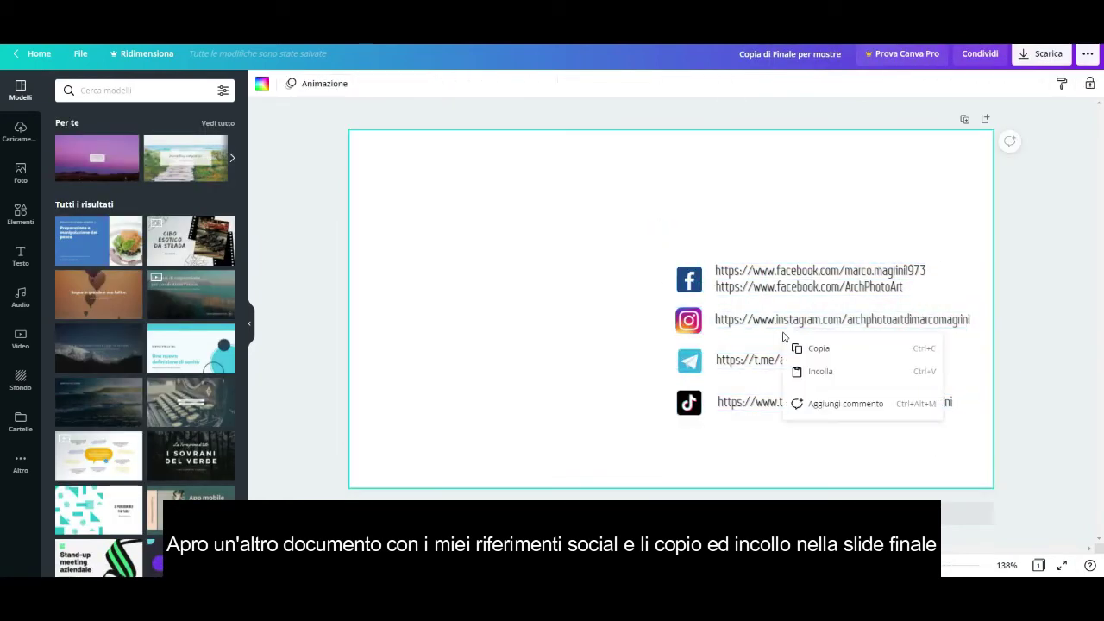
pyautogui.click(690, 218)
pyautogui.moveTo(648, 241); pyautogui.dragTo(985, 441)
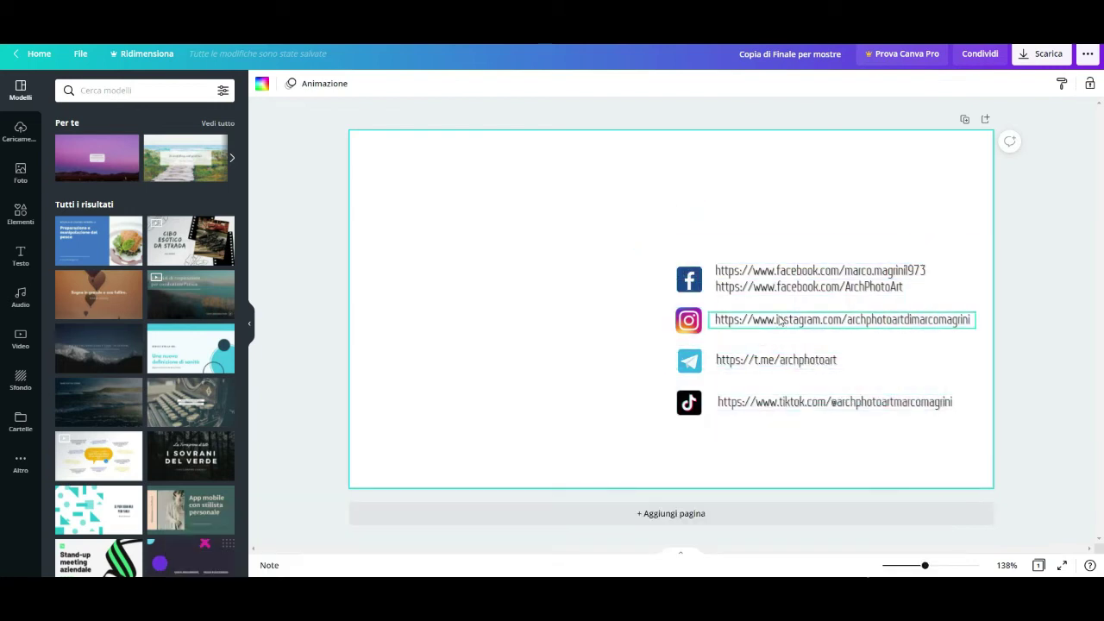
# Select all four social media icons together with their link texts and copy them.
pyautogui.moveTo(909, 446); pyautogui.dragTo(647, 254)
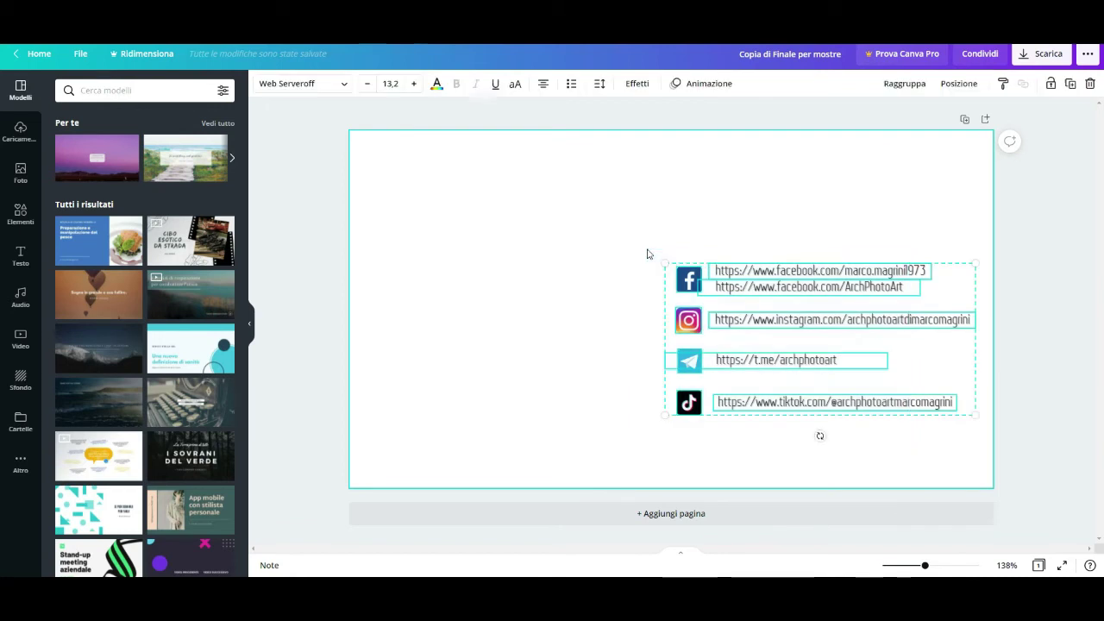
pyautogui.rightClick(693, 281)
pyautogui.click(703, 293)
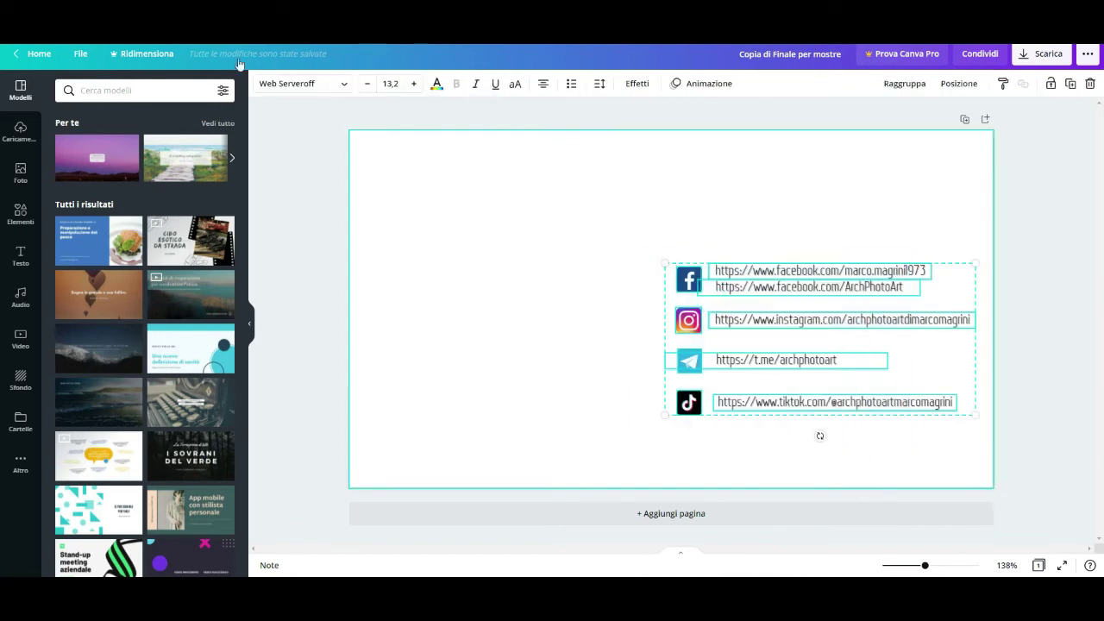
# Return to the list of own projects, reopen the PAESAGGI photo book and go to page 16.
pyautogui.click(42, 57)
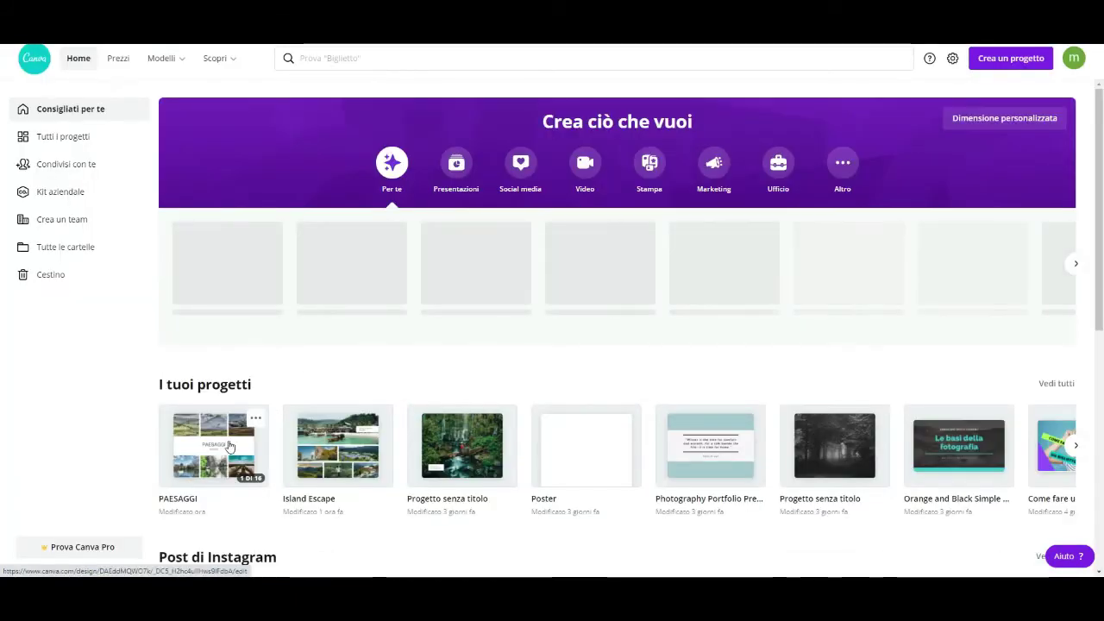
pyautogui.click(230, 446)
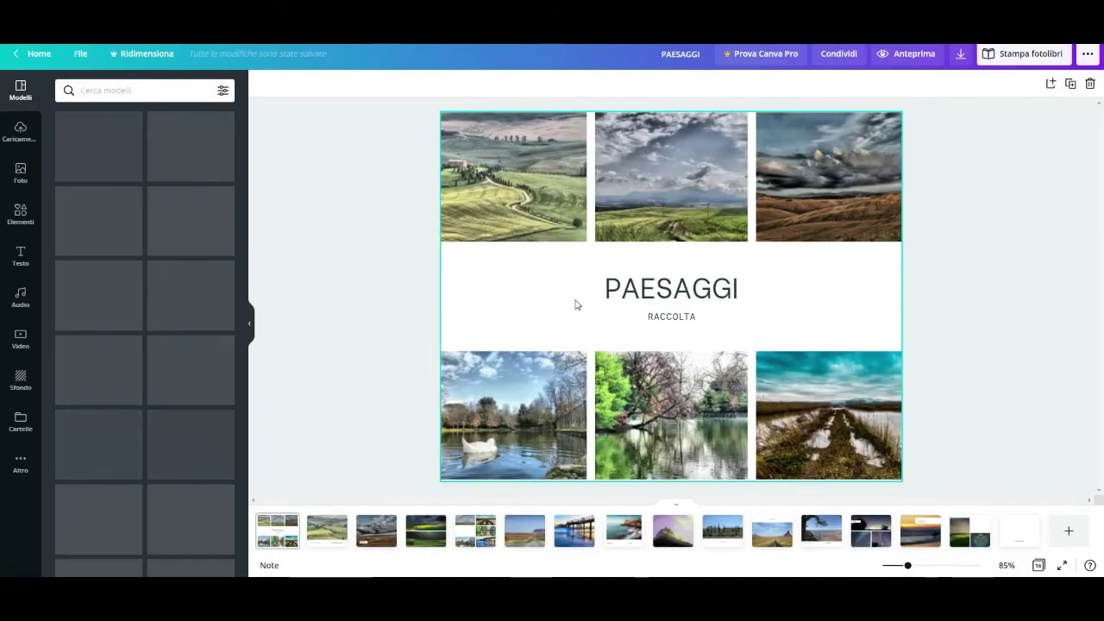
pyautogui.scroll(-1, 576, 304)
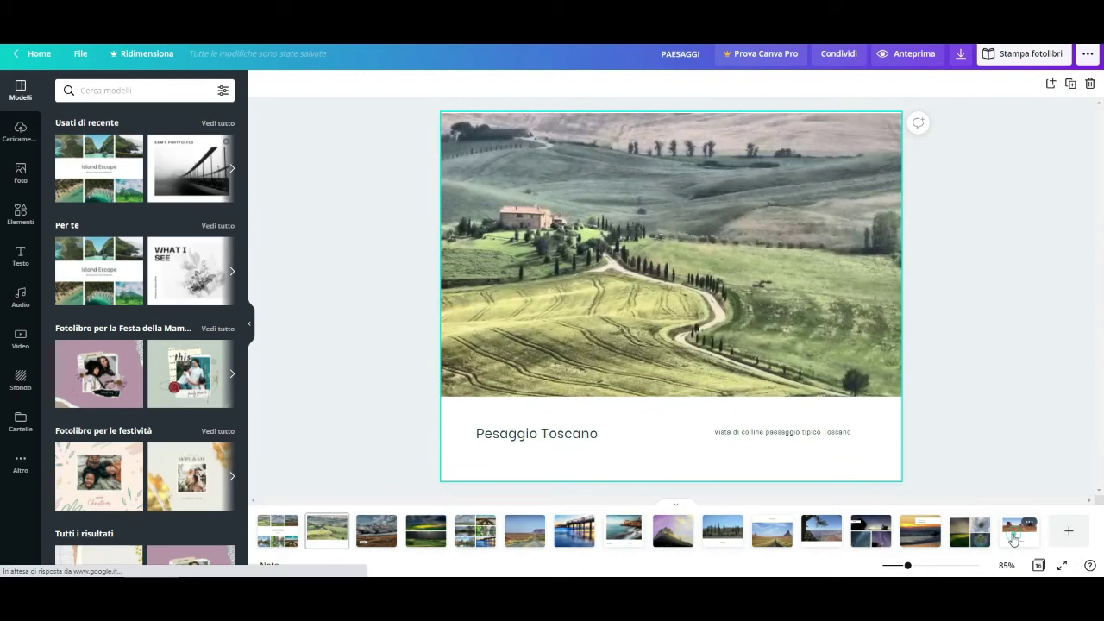
pyautogui.click(1014, 540)
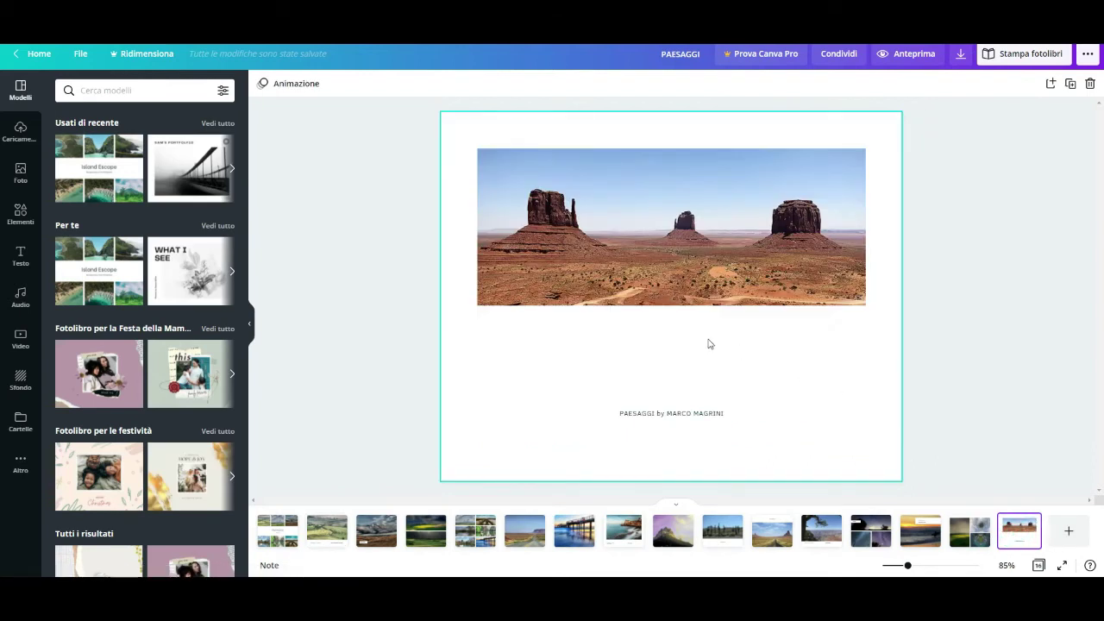
# Paste the social icons and links onto page 16, place them just below the desert photo, and move the caption down beneath them.
pyautogui.hotkey('ctrl', 'v')
pyautogui.moveTo(671, 200); pyautogui.dragTo(624, 323)
pyautogui.moveTo(650, 417); pyautogui.dragTo(647, 434)
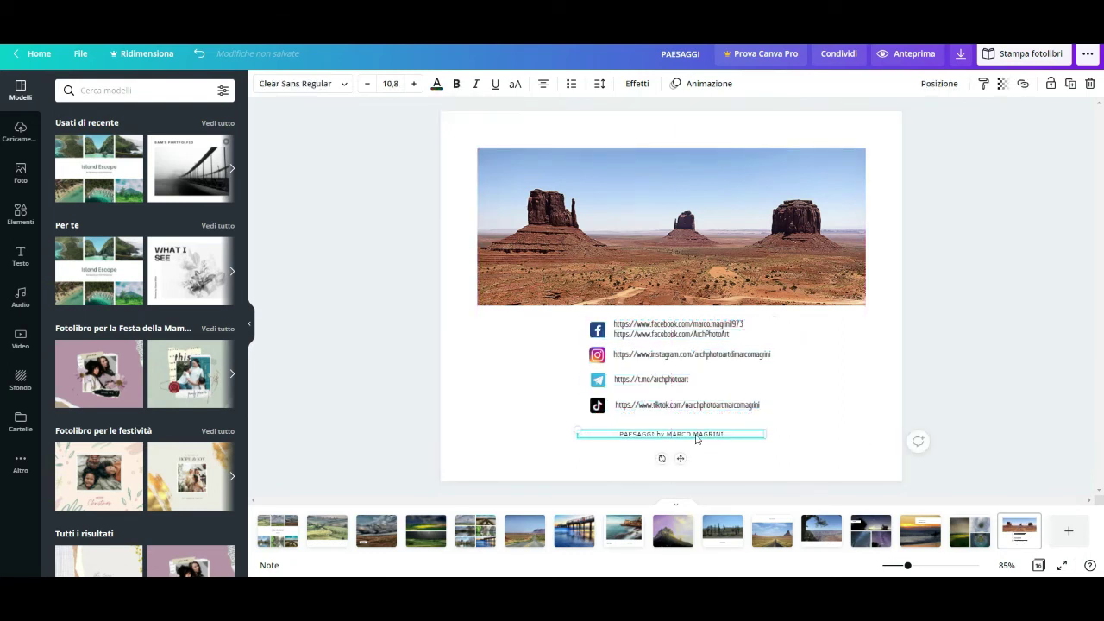
# Make page 16's "PAESAGGI by" caption bold at size 14,8 and centre it horizontally under the social links.
pyautogui.moveTo(718, 434); pyautogui.dragTo(618, 437)
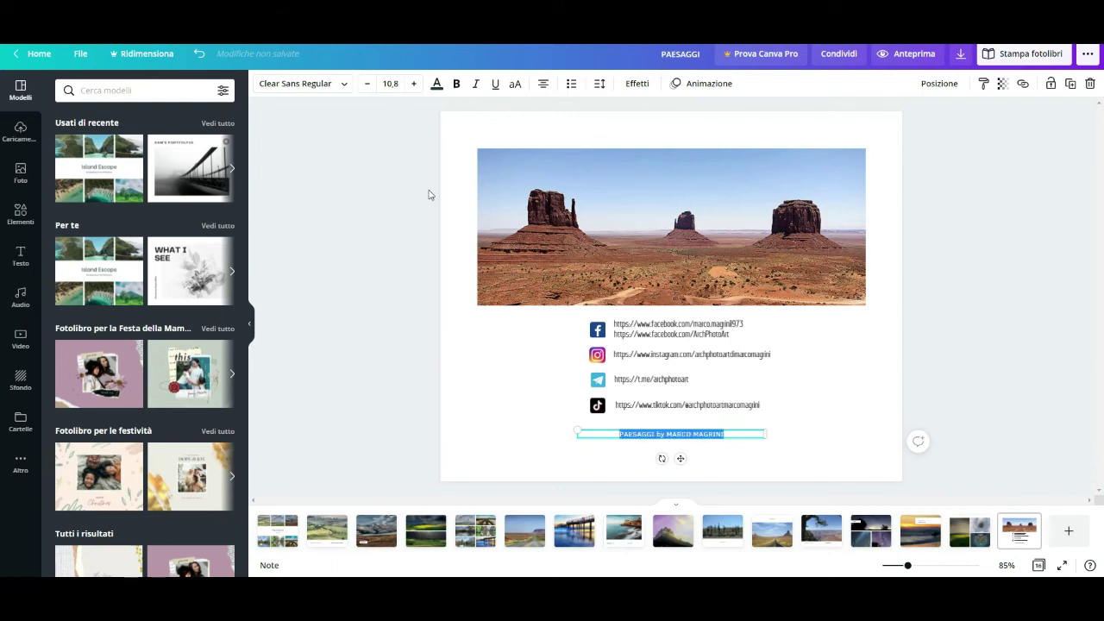
pyautogui.click(457, 85)
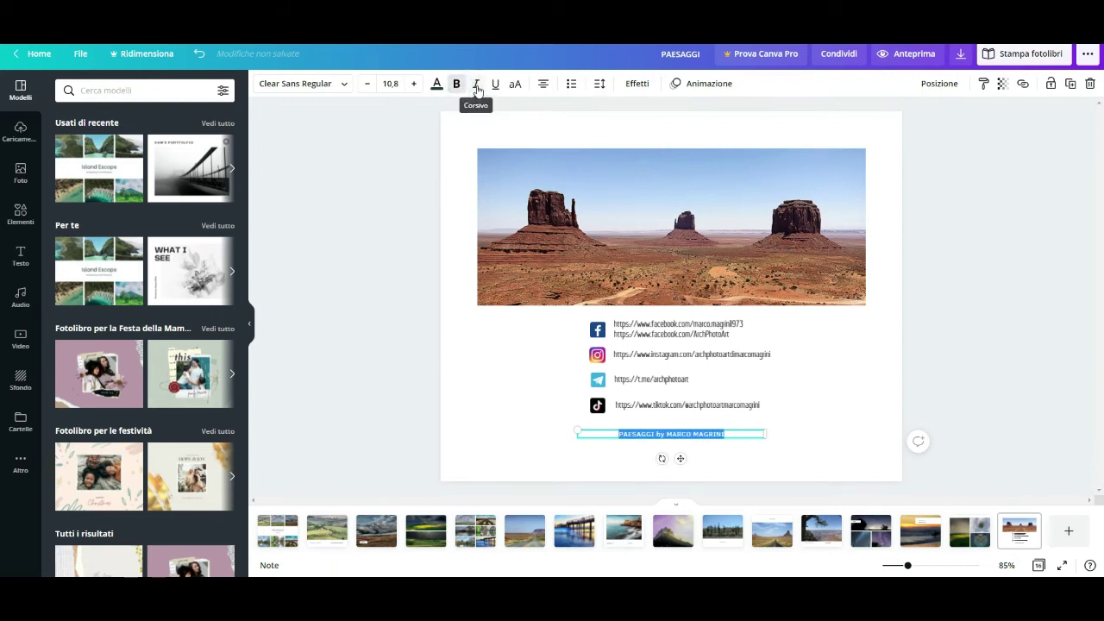
pyautogui.click(413, 84)
pyautogui.click(413, 85)
pyautogui.click(413, 85)
pyautogui.click(413, 85)
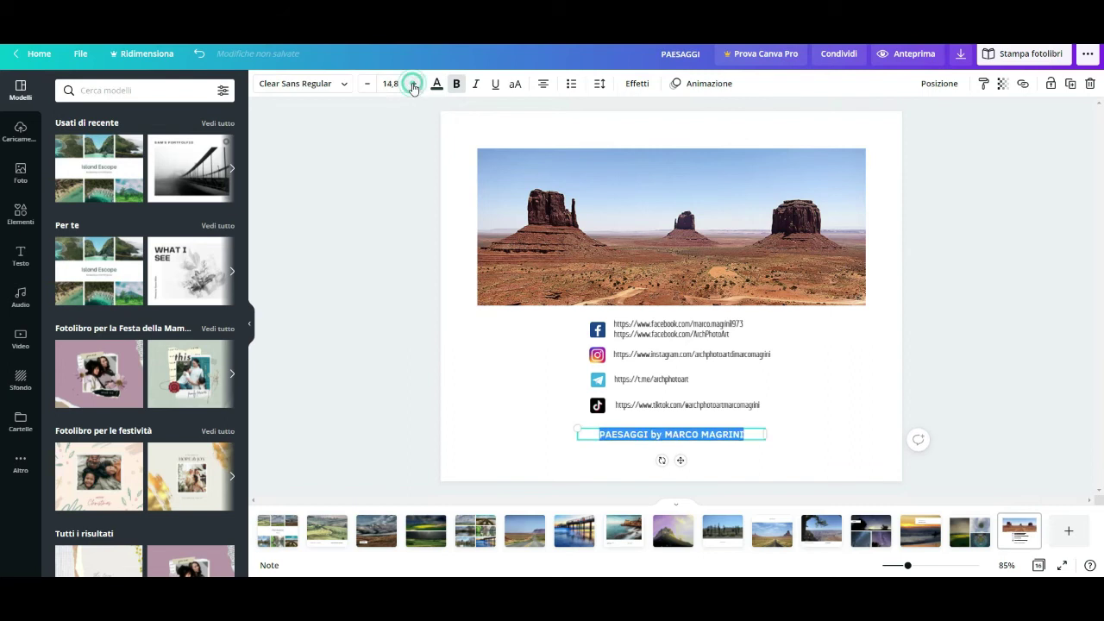
pyautogui.click(873, 379)
pyautogui.moveTo(744, 438); pyautogui.dragTo(739, 433)
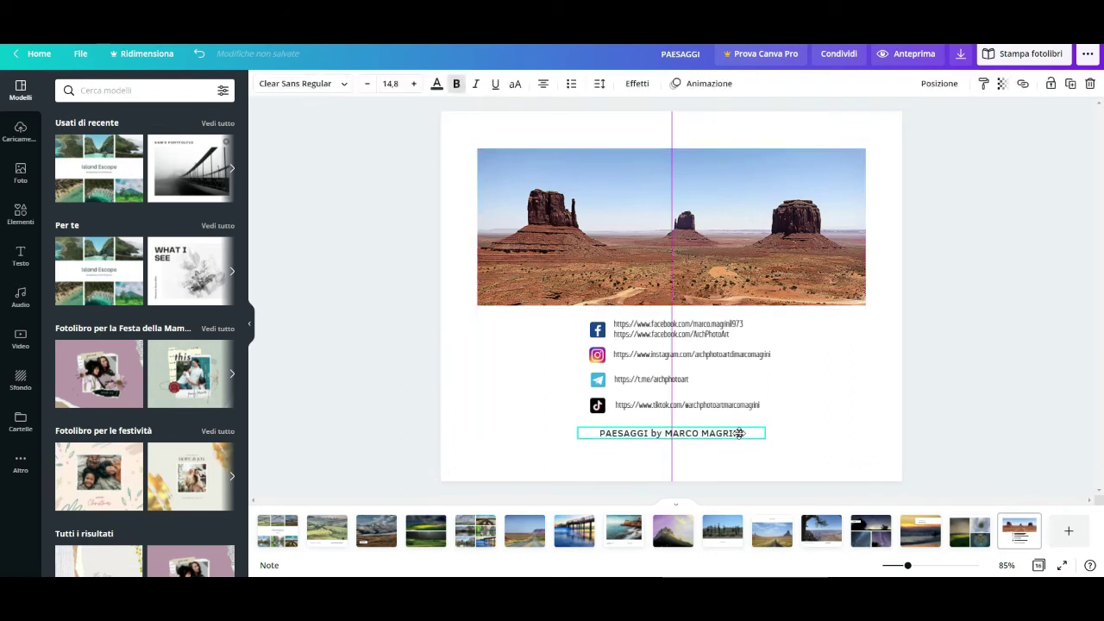
pyautogui.click(833, 389)
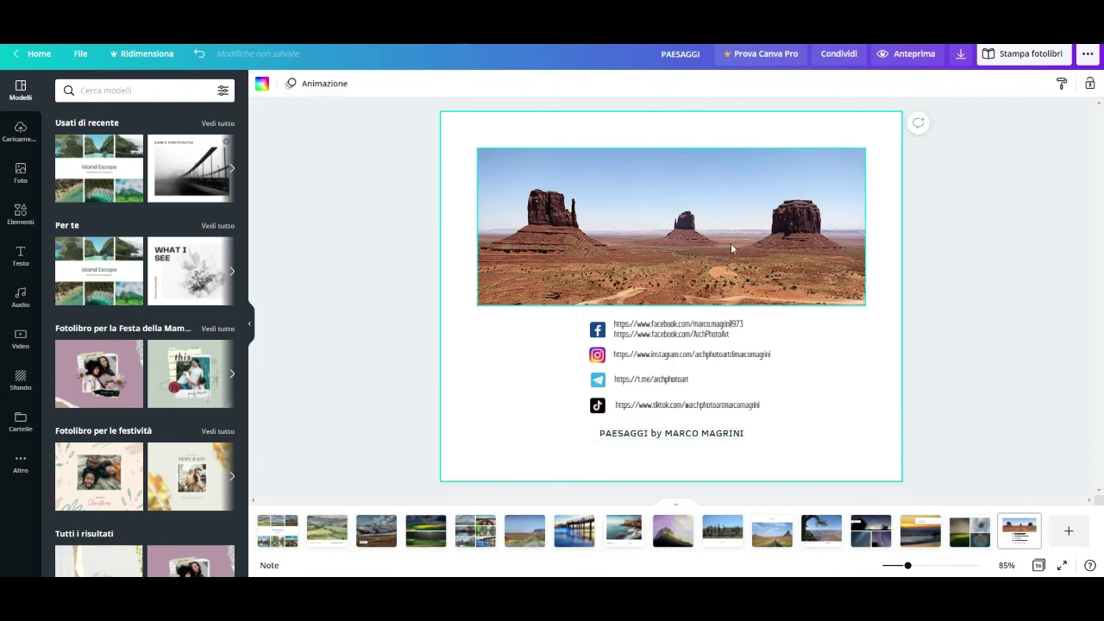